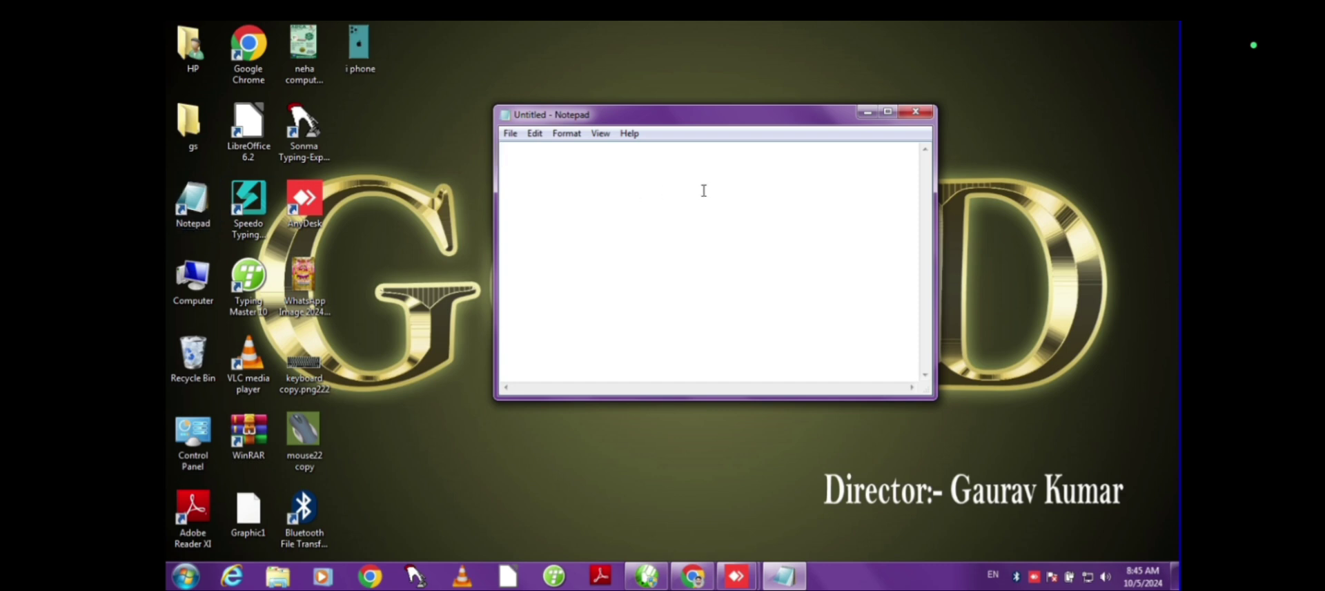
- Close the empty Notepad window and launch Notepad again using the Open command of its desktop shortcut
click(916, 112)
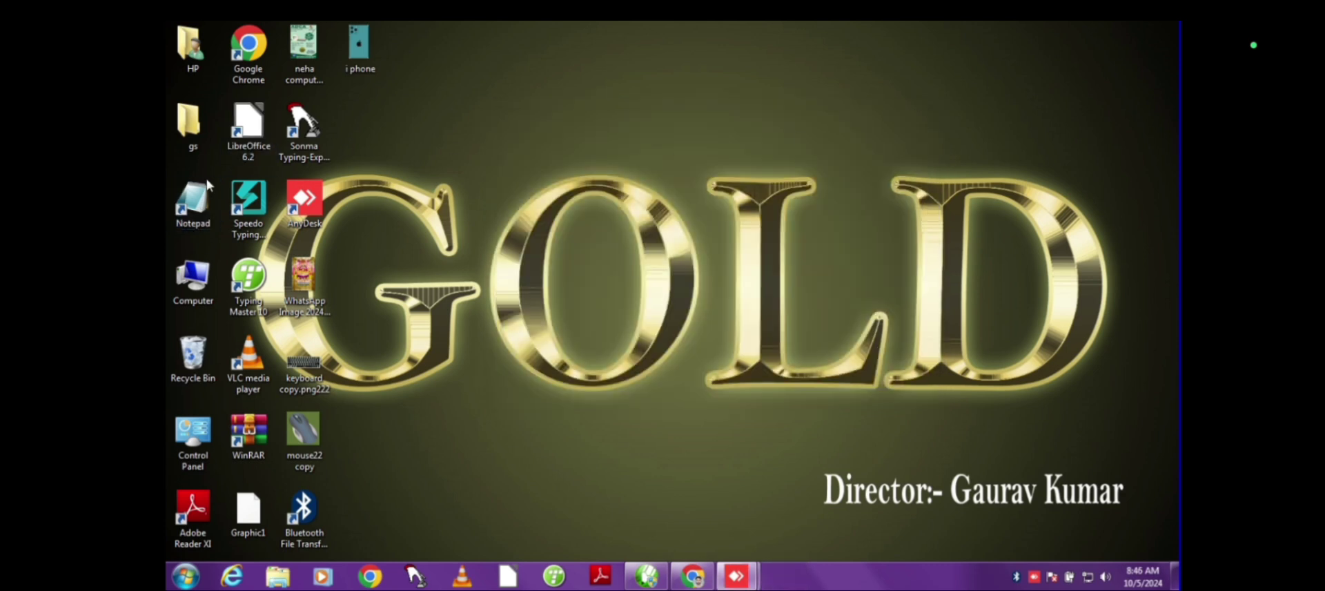
click(204, 201)
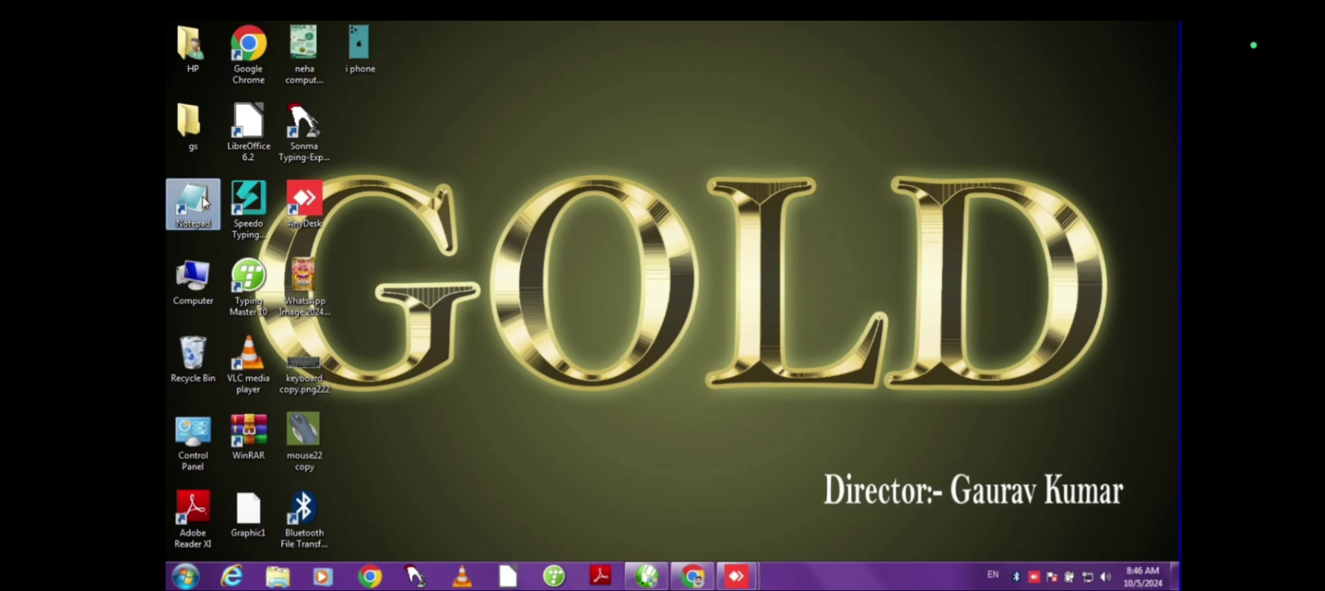
right_click(204, 202)
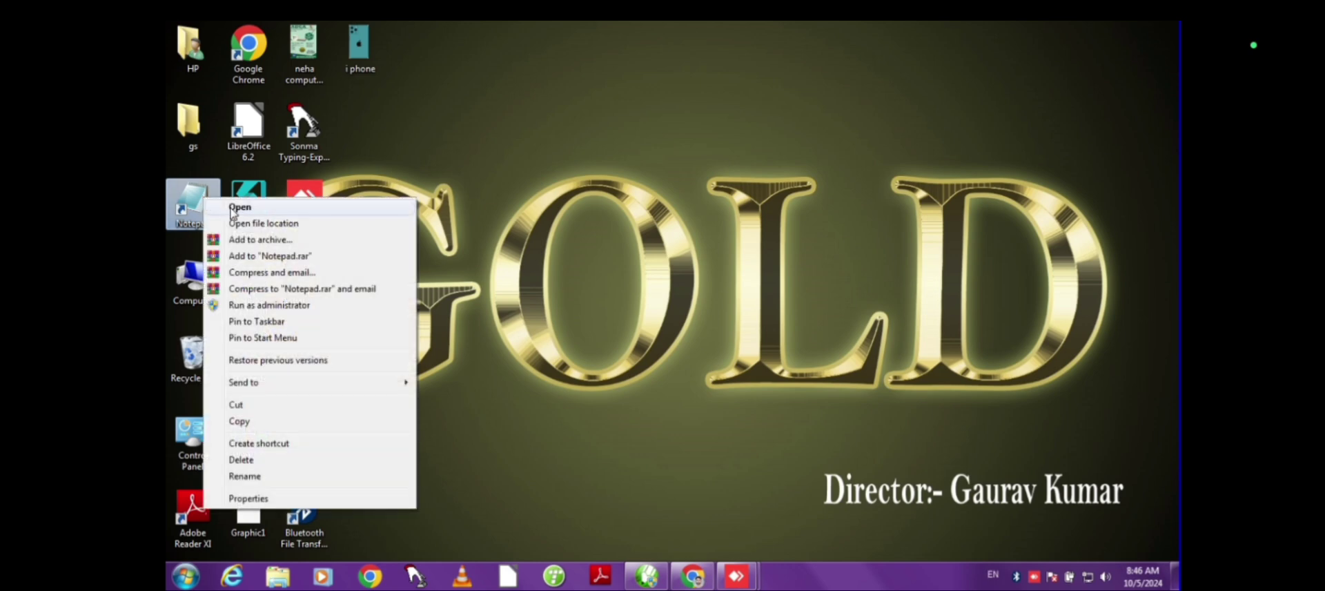
click(235, 207)
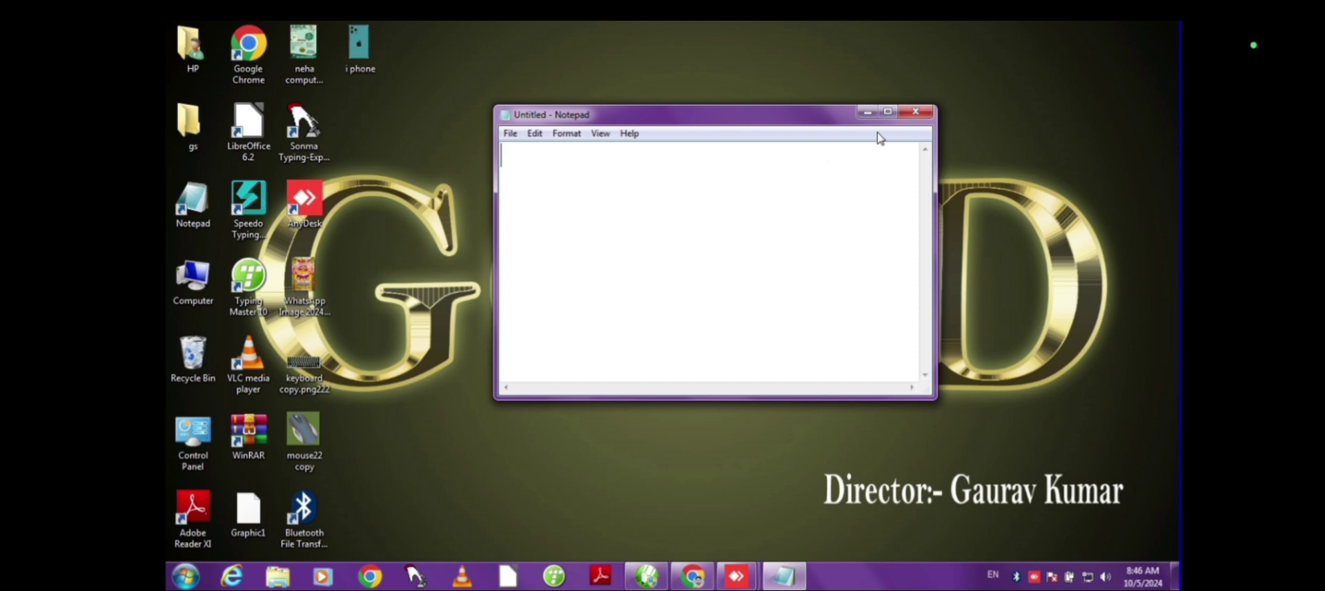
- Close the Notepad window and refresh the desktop
click(918, 112)
right_click(784, 28)
click(814, 71)
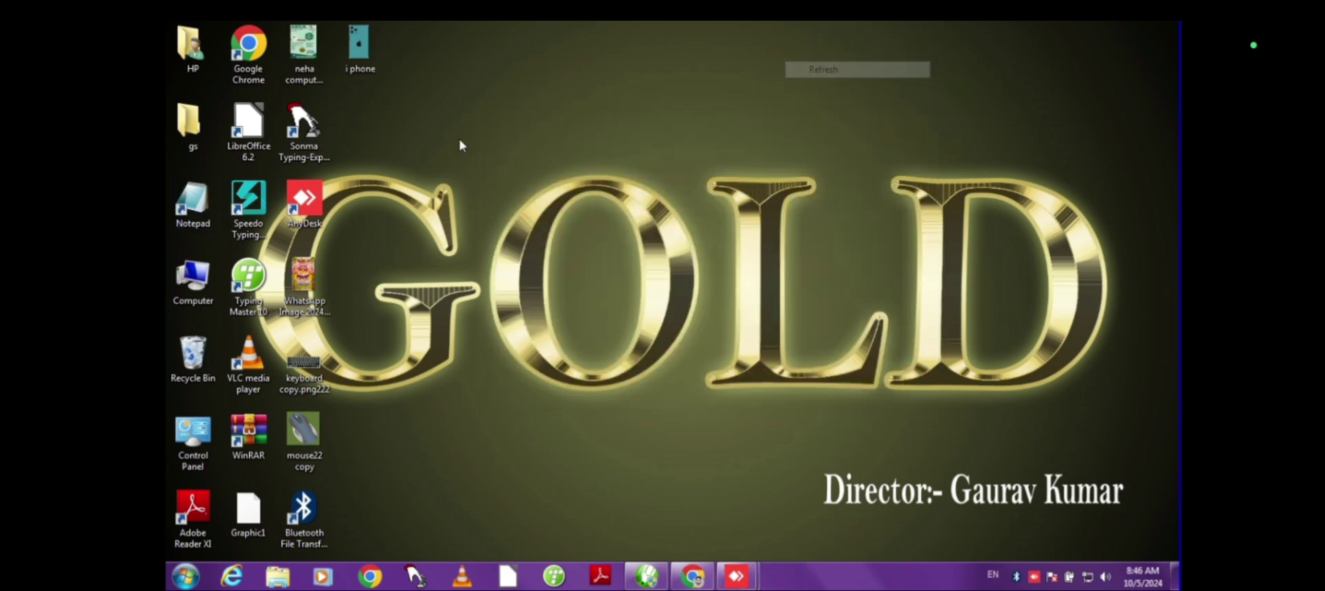
- Launch Notepad directly from its desktop shortcut and close the window again
click(190, 210)
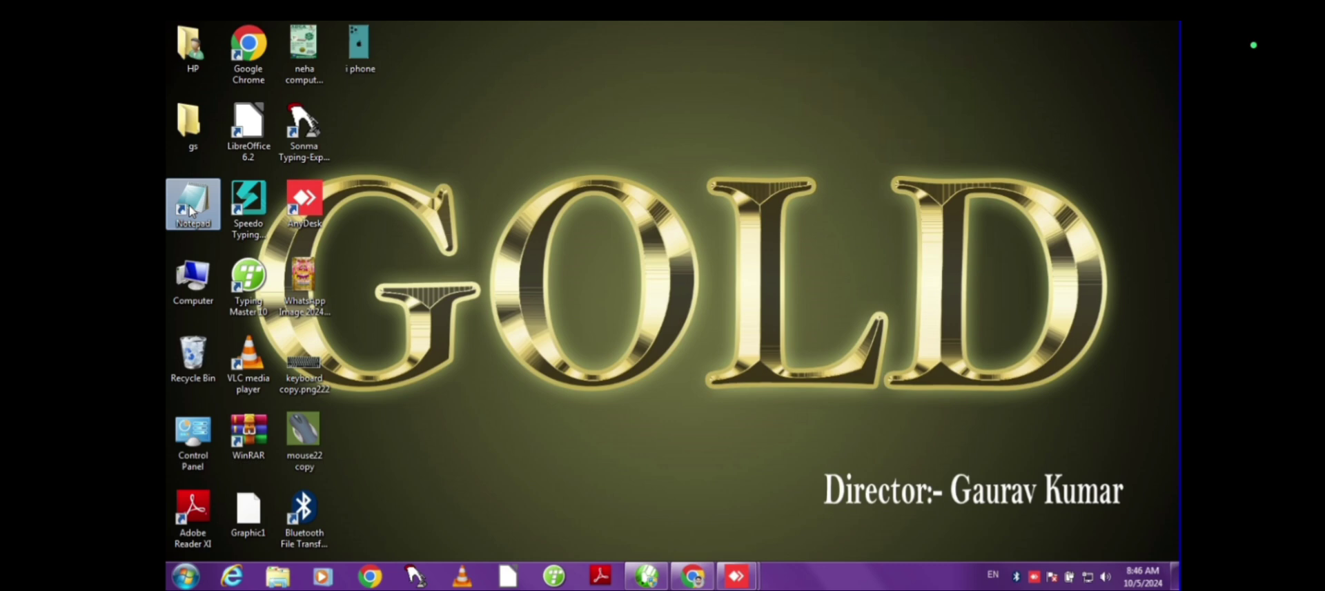
double_click(191, 210)
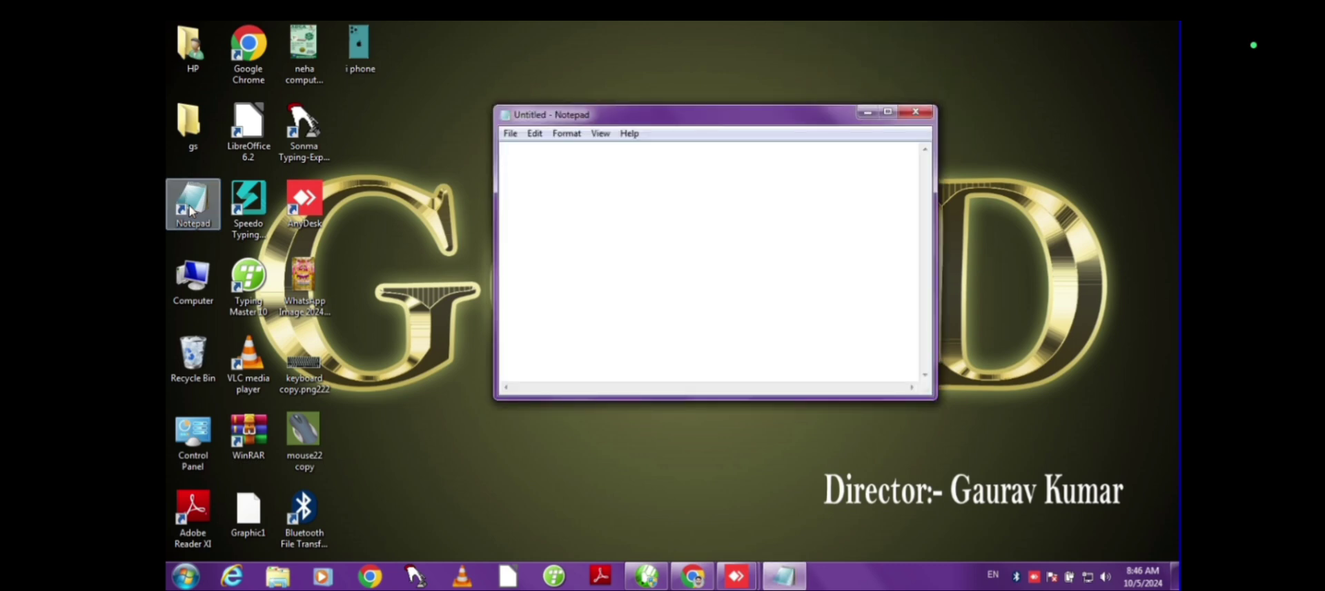
click(916, 112)
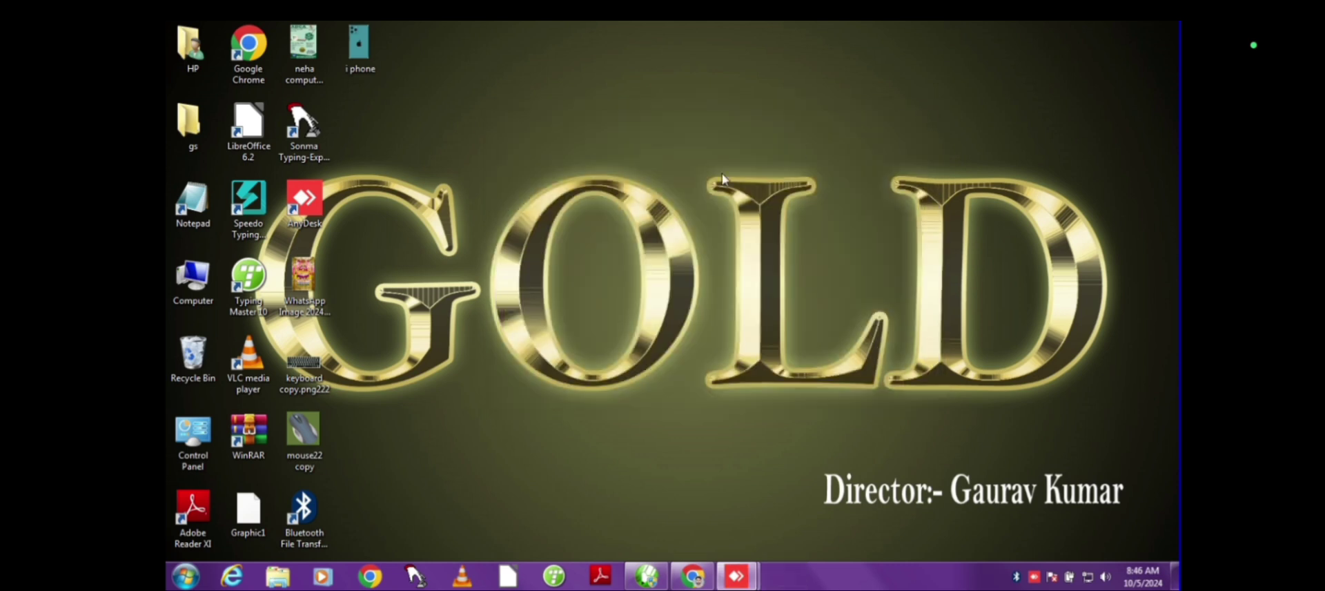
- Look through the installed programs, search for "notepad" and launch Notepad from the results
click(186, 577)
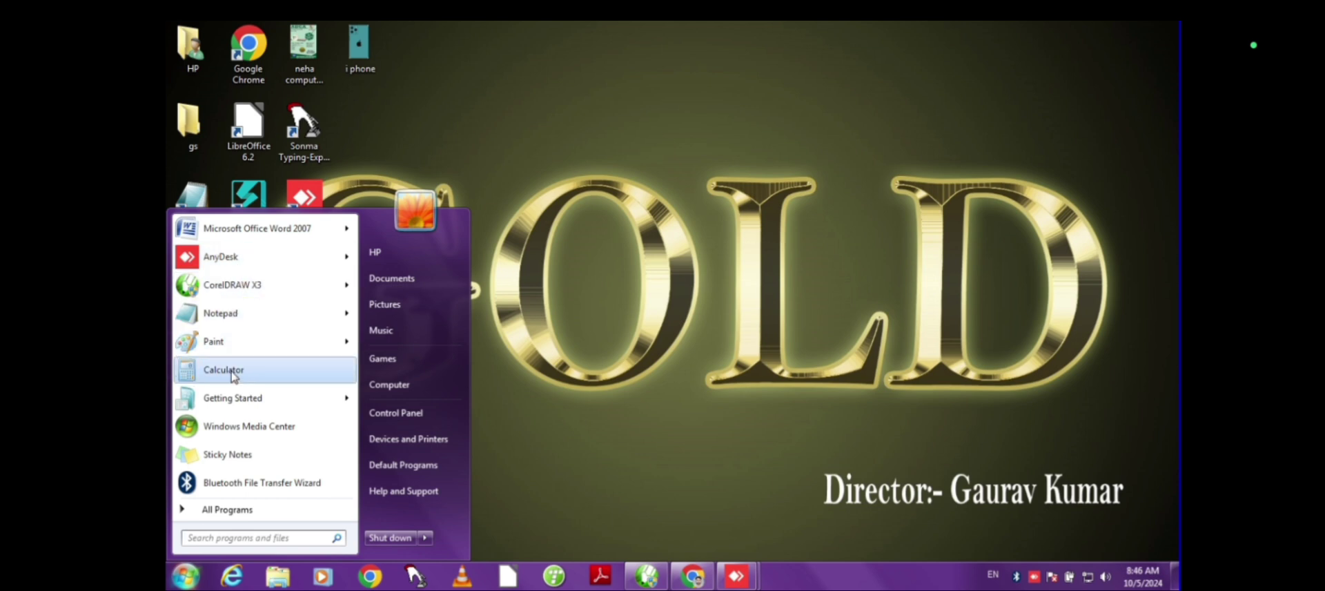
click(250, 511)
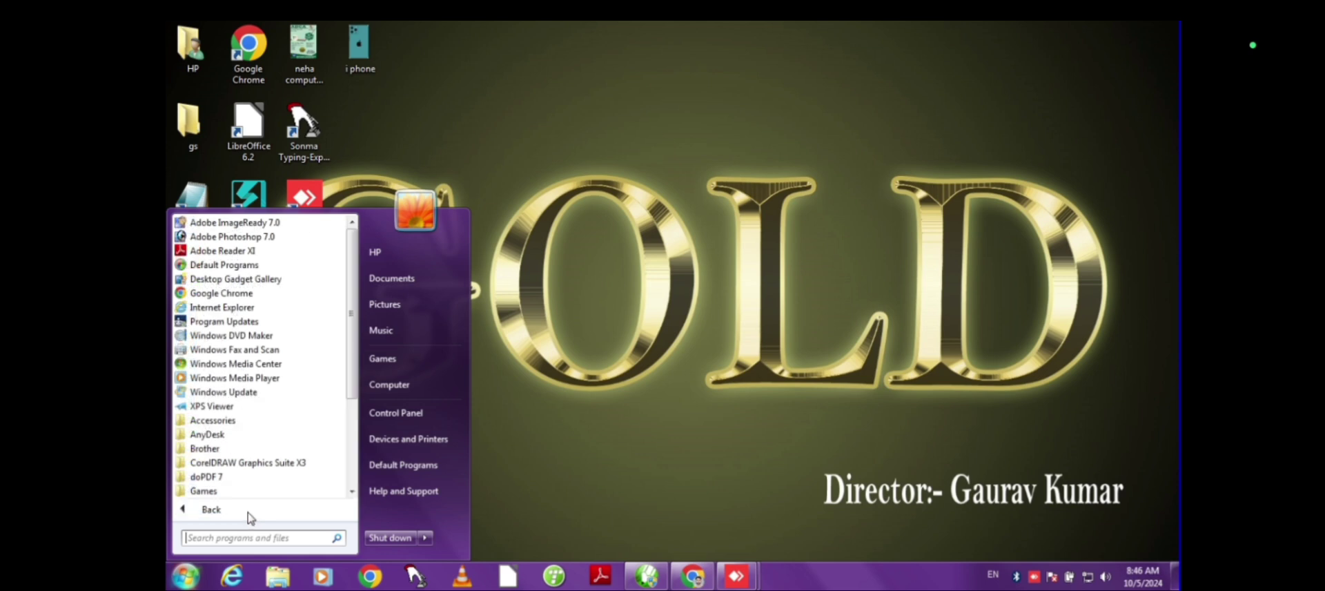
scroll(251, 461, down, 2)
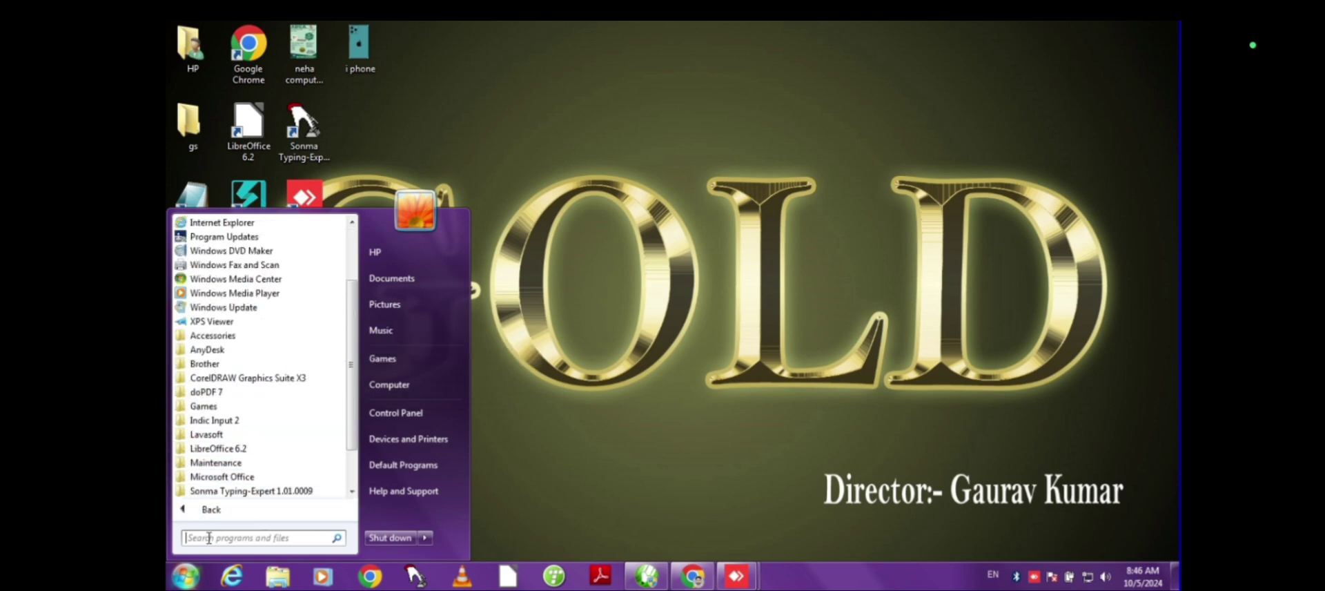
click(262, 539)
text(notep)
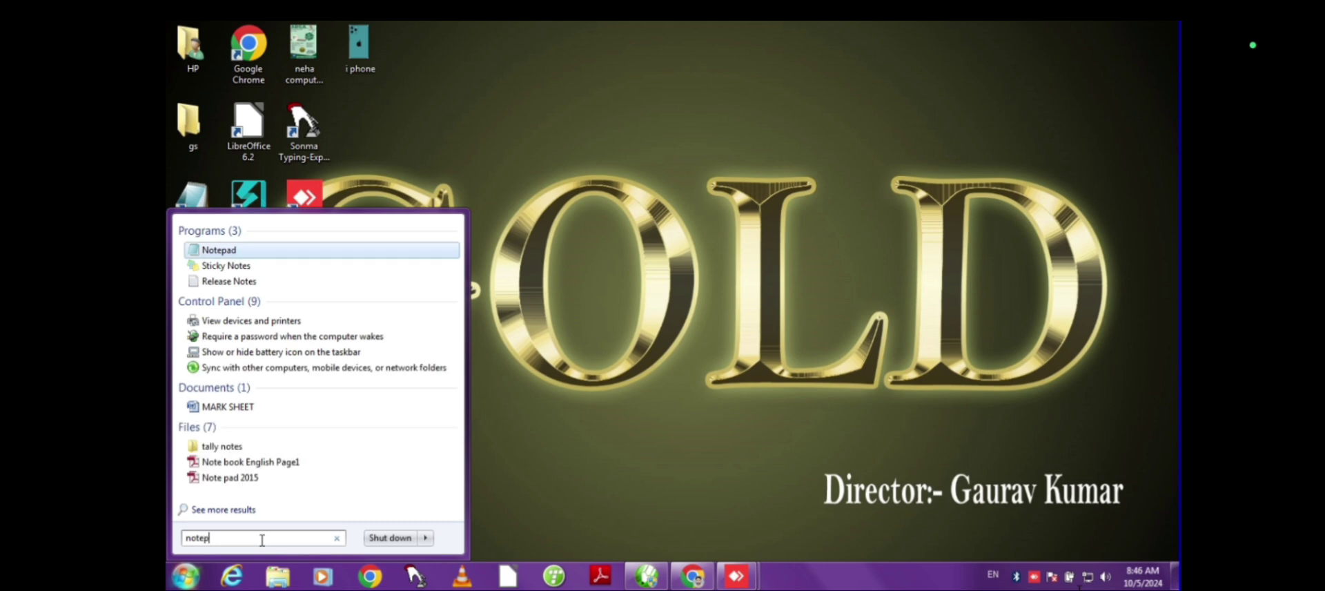
text(ad)
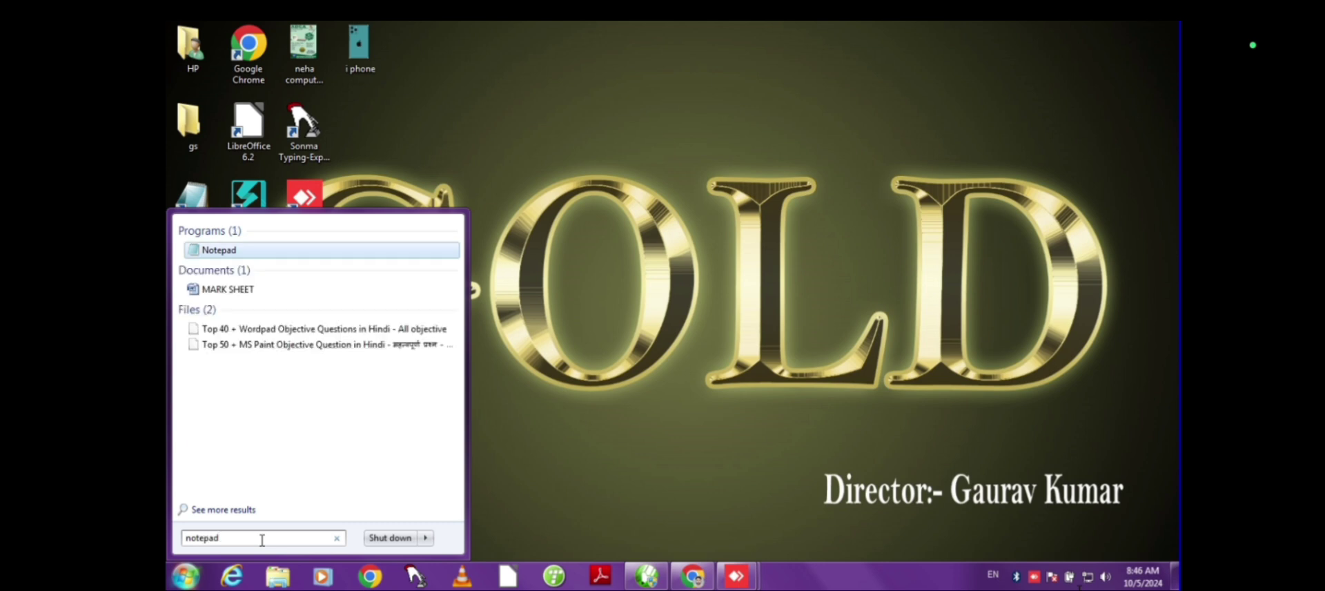
key(Return)
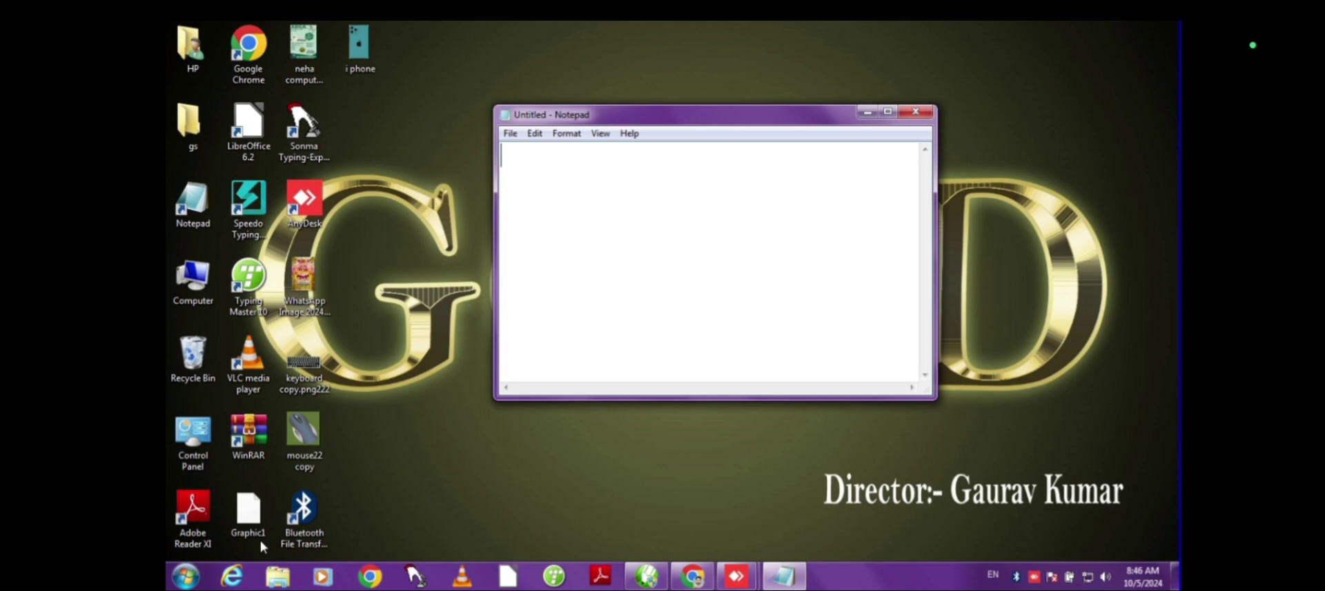
- Close the Notepad window and refresh the desktop three times
click(915, 111)
right_click(780, 26)
click(794, 62)
right_click(704, 26)
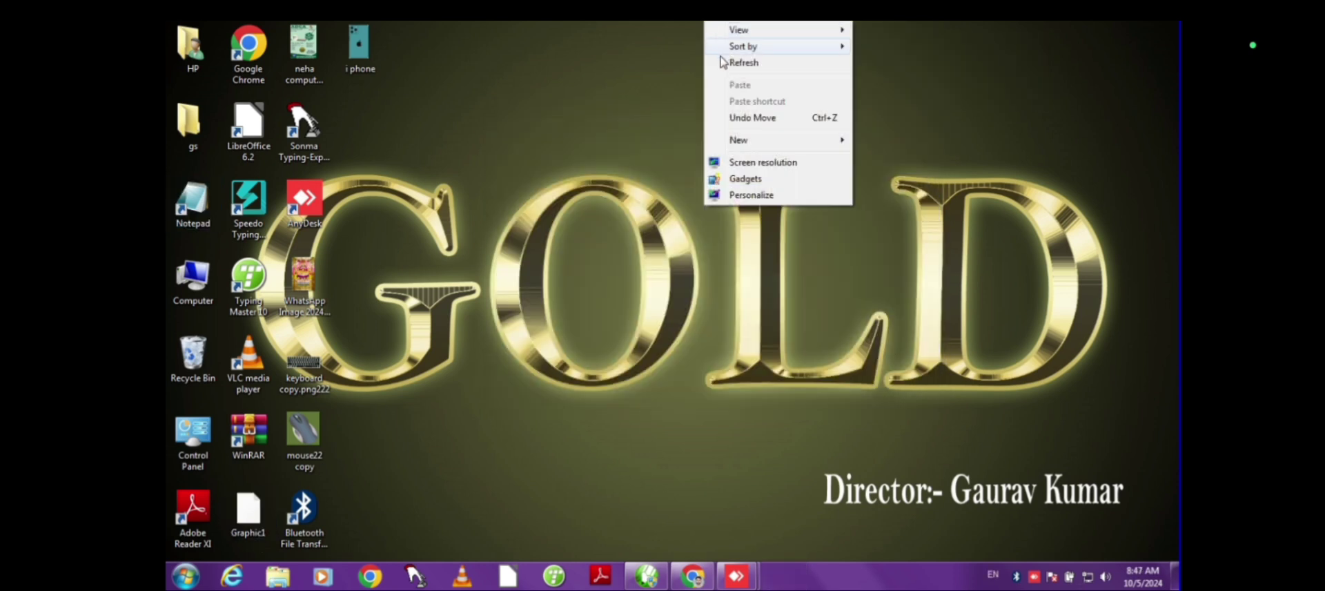
click(718, 62)
right_click(704, 27)
click(728, 63)
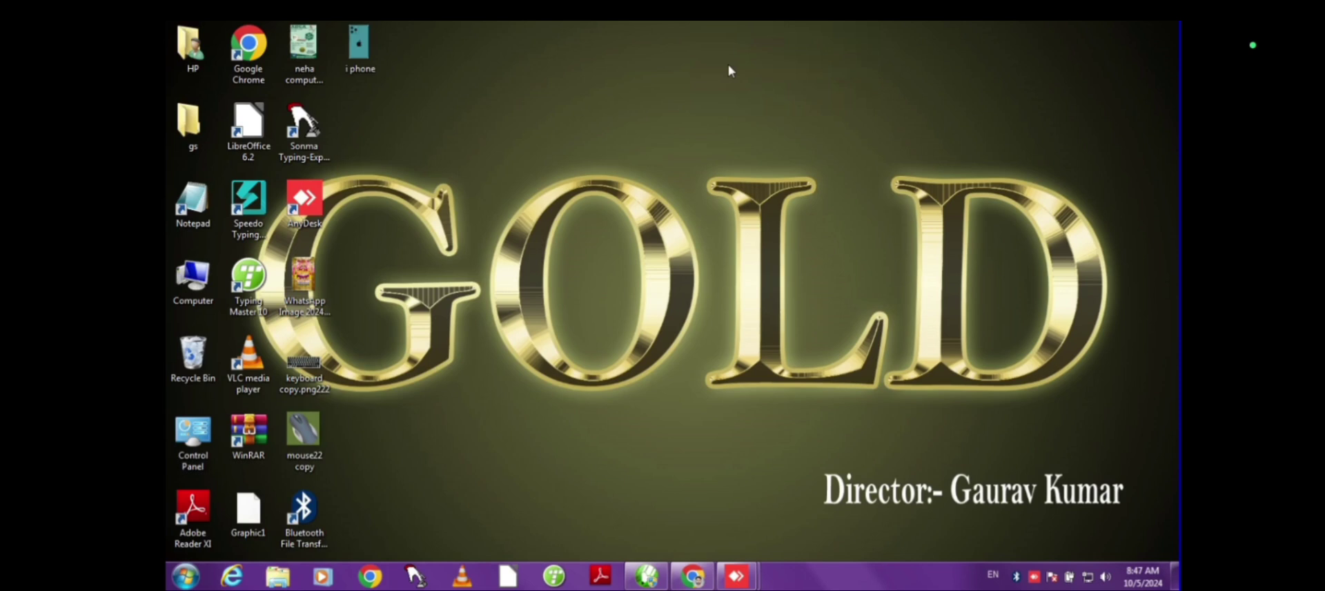
- Launch Notepad through the Run dialog with the command "notepad"
key(super+r)
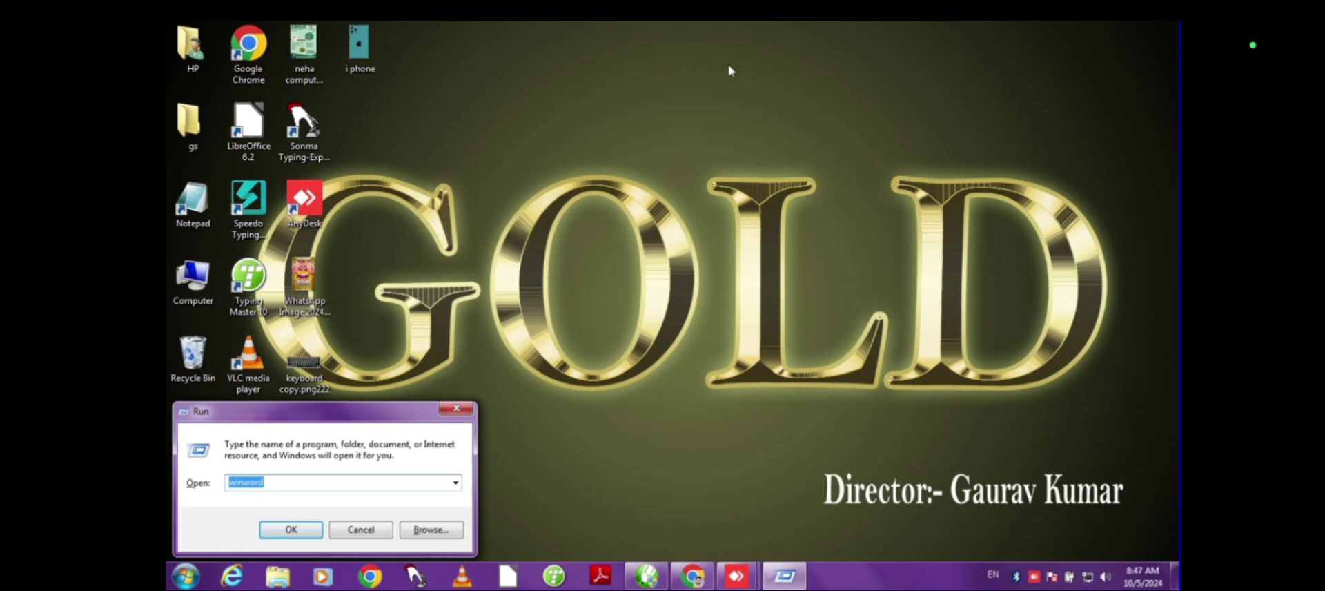
text(not)
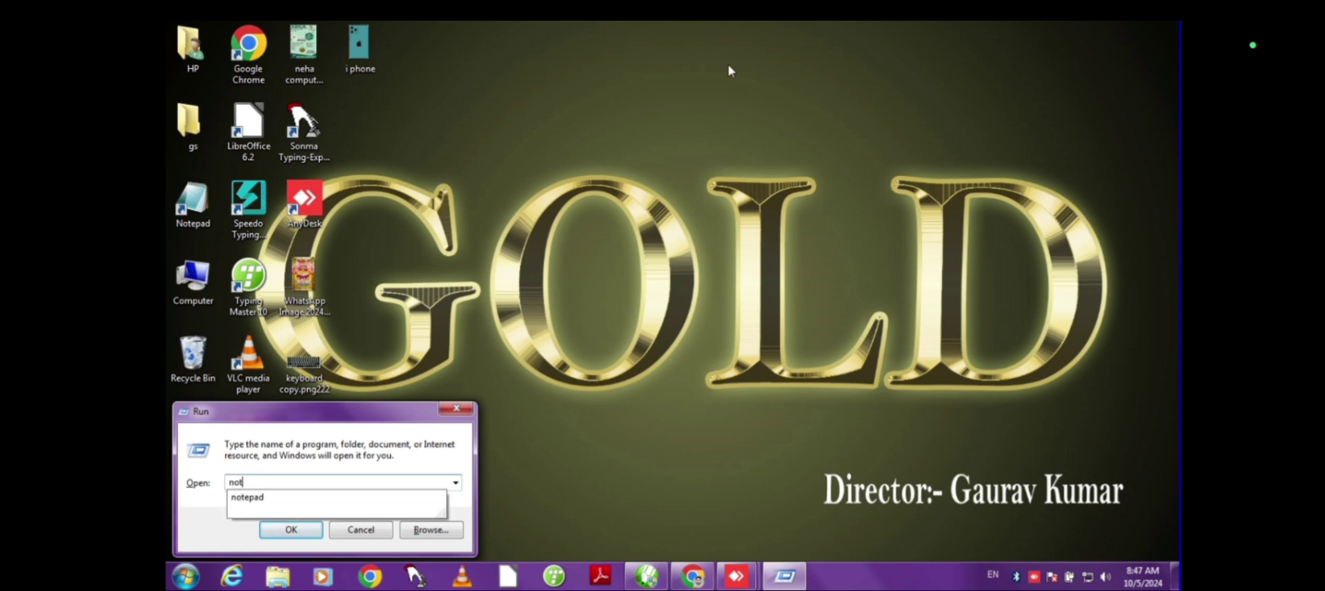
text(epad)
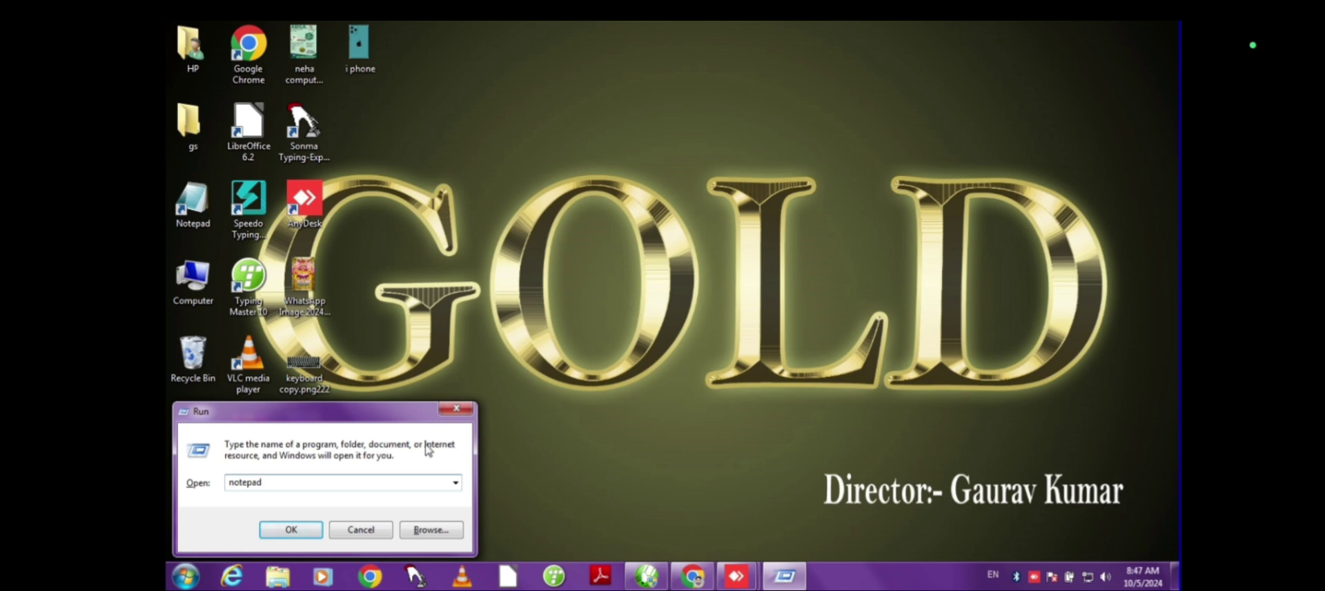
click(301, 538)
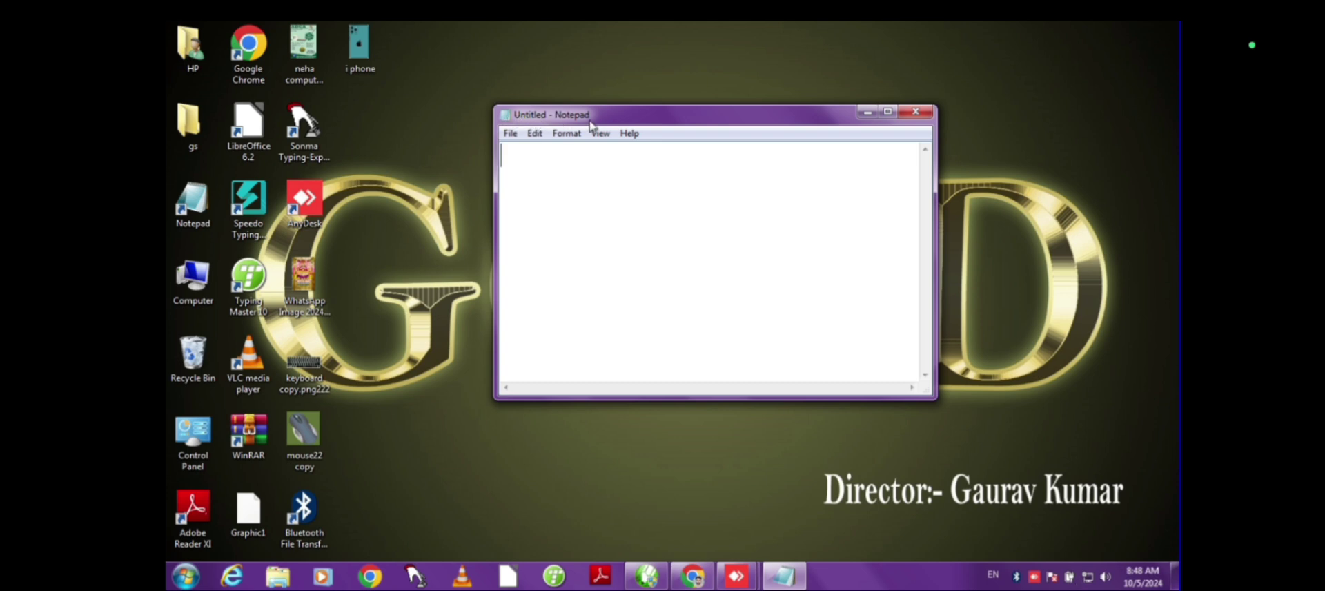
- Minimize and restore the Notepad window, and also maximize it and return it to its normal size
click(868, 112)
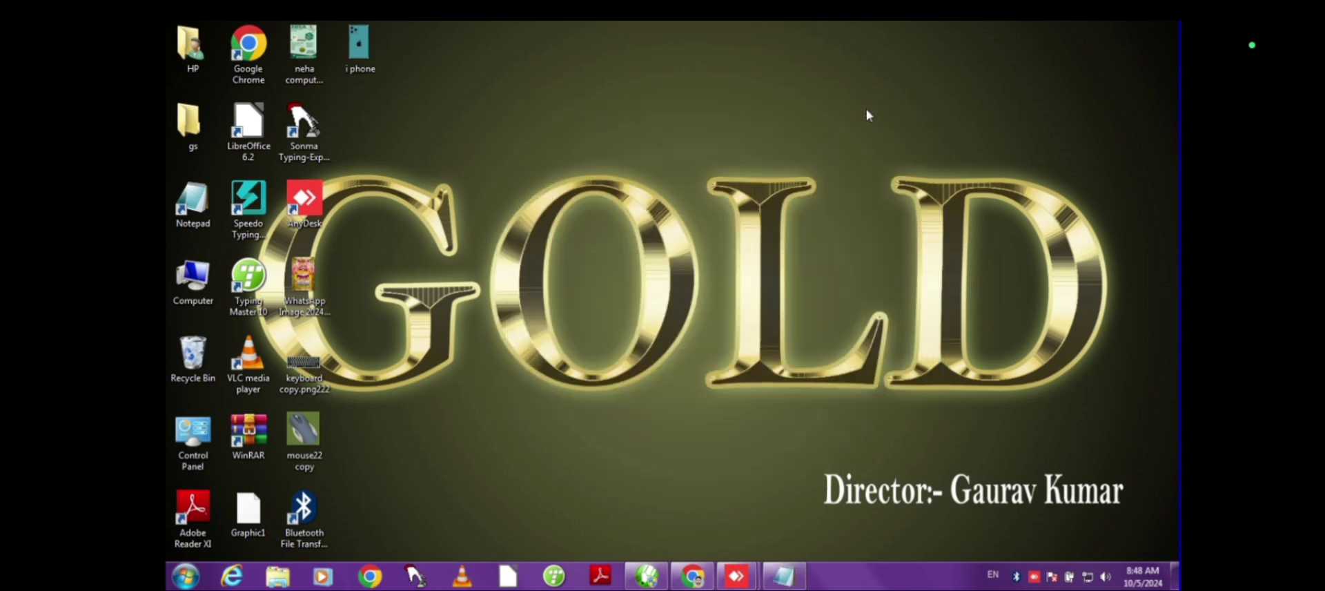
click(801, 587)
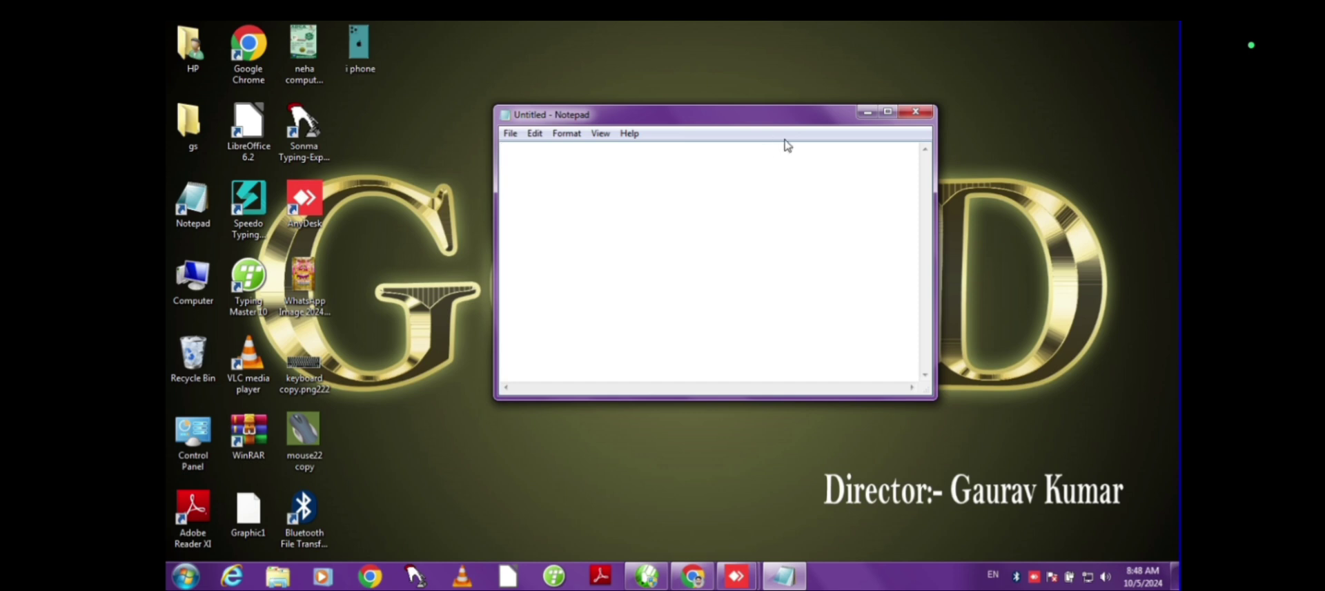
click(889, 113)
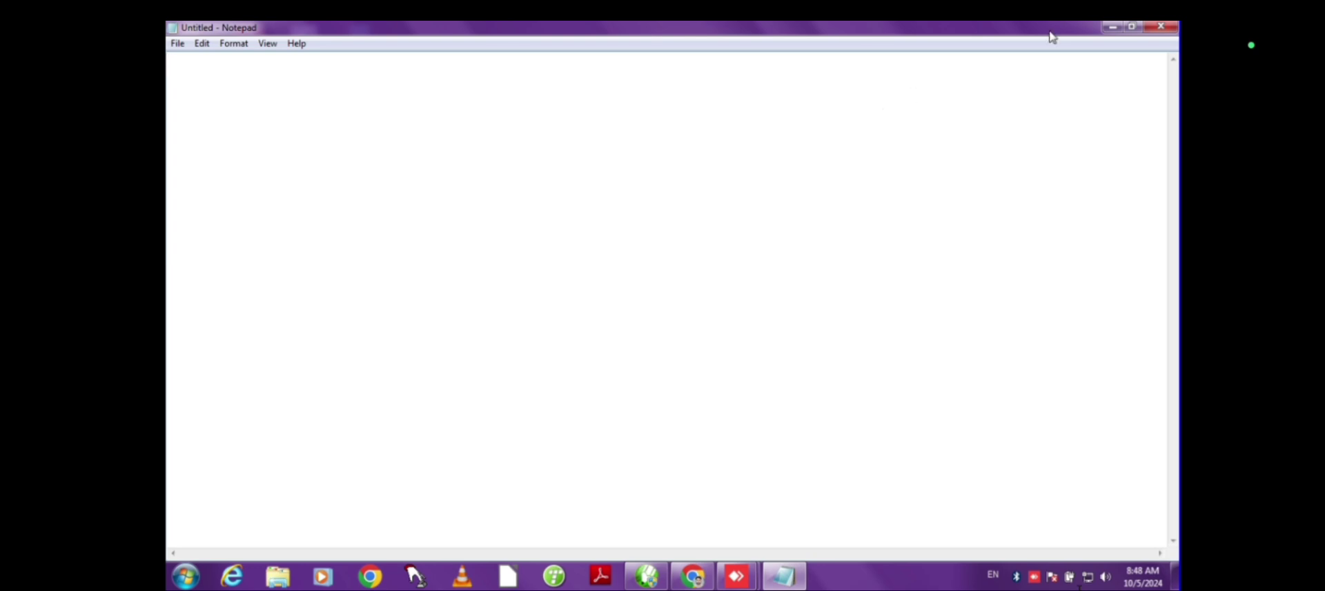
click(1137, 31)
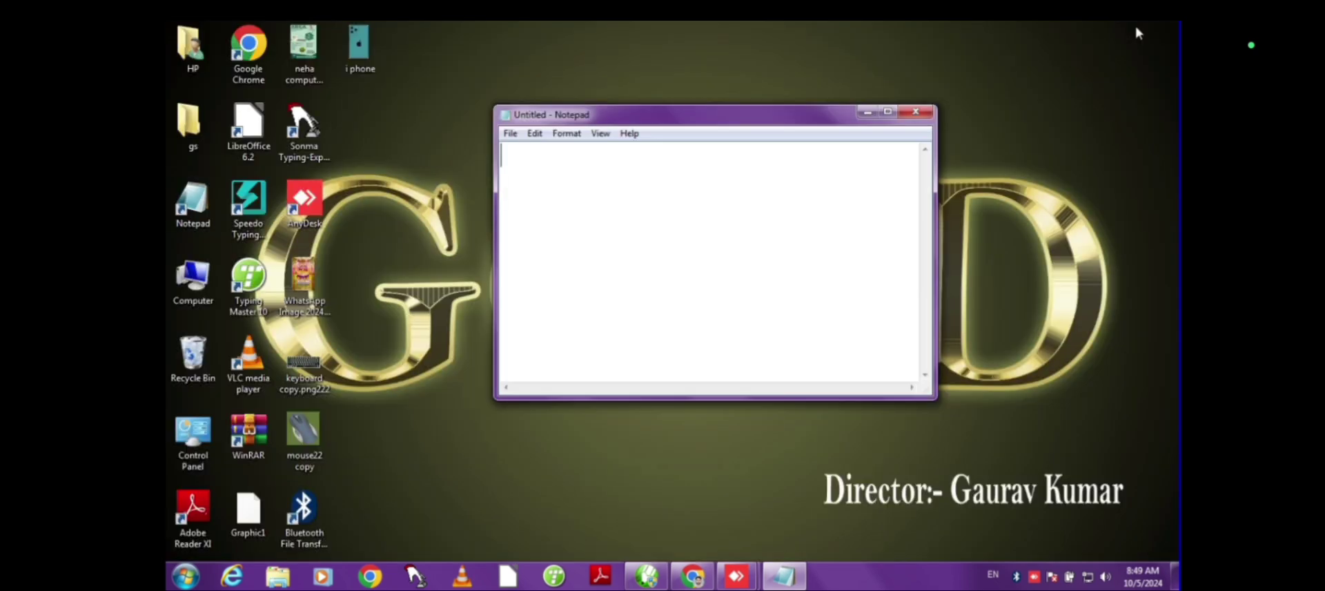
- Close Notepad and reopen it from its desktop shortcut in a maximized window
click(916, 113)
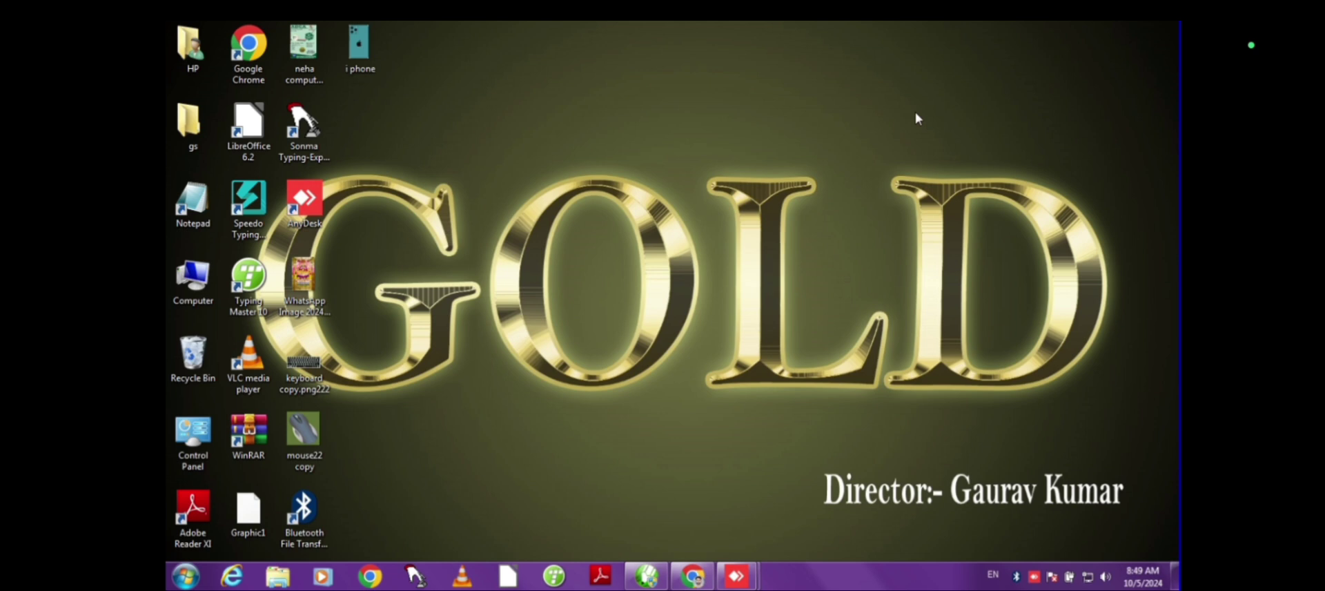
double_click(181, 210)
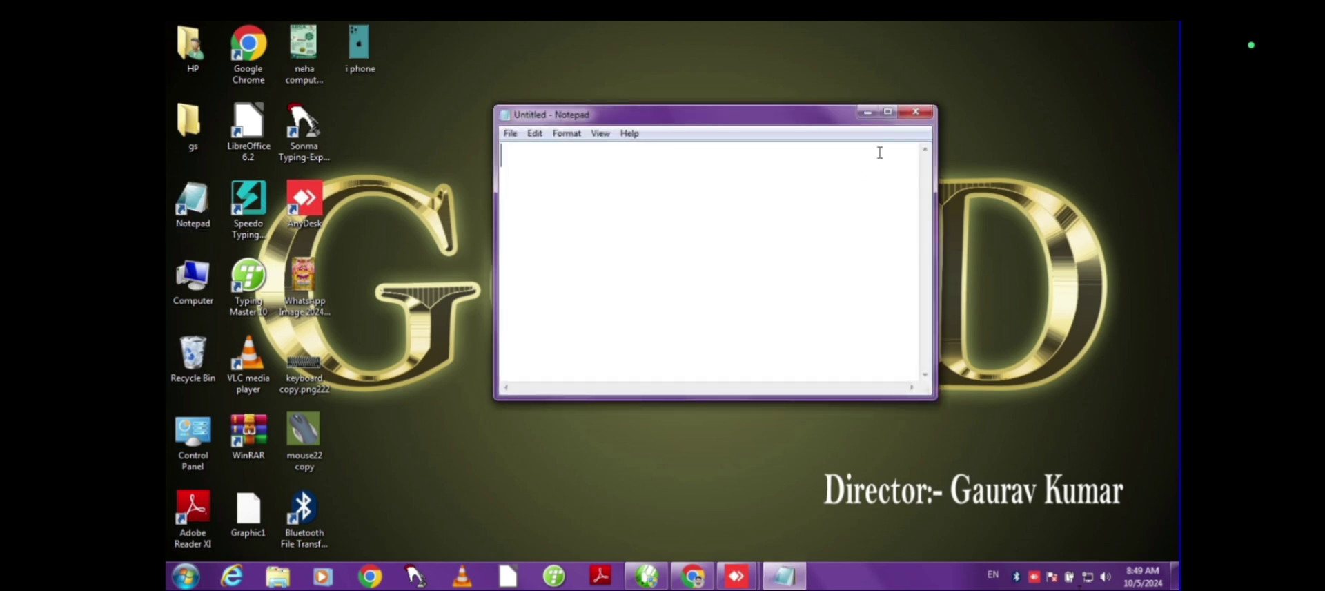
click(888, 112)
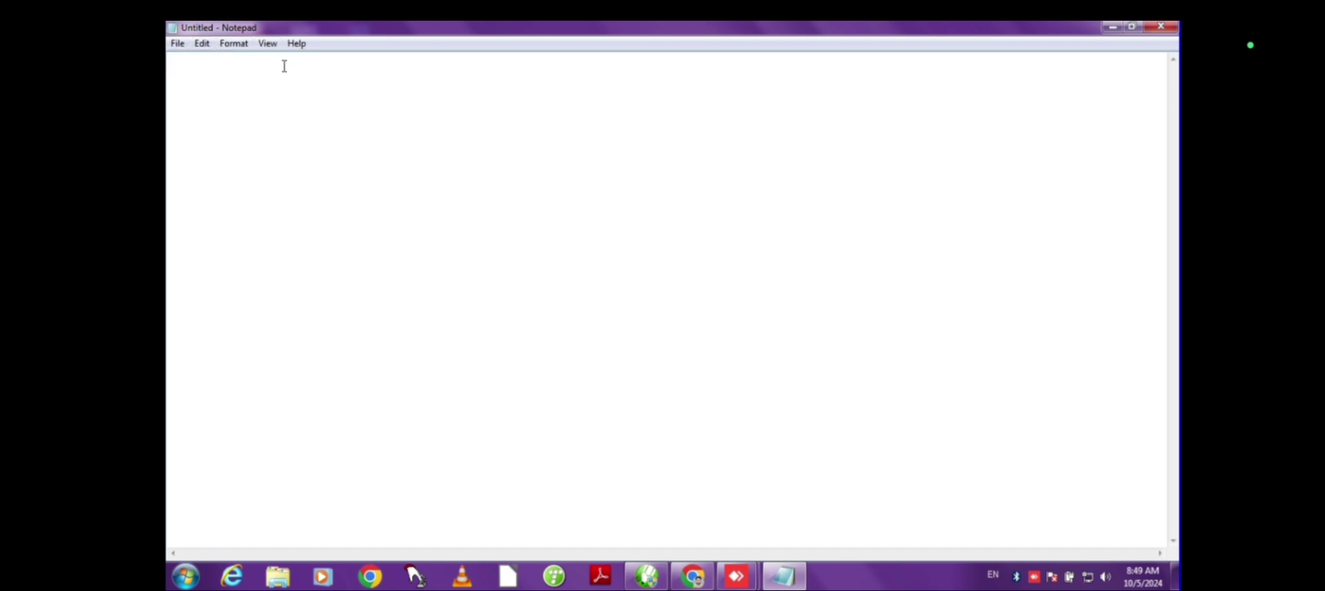
click(180, 47)
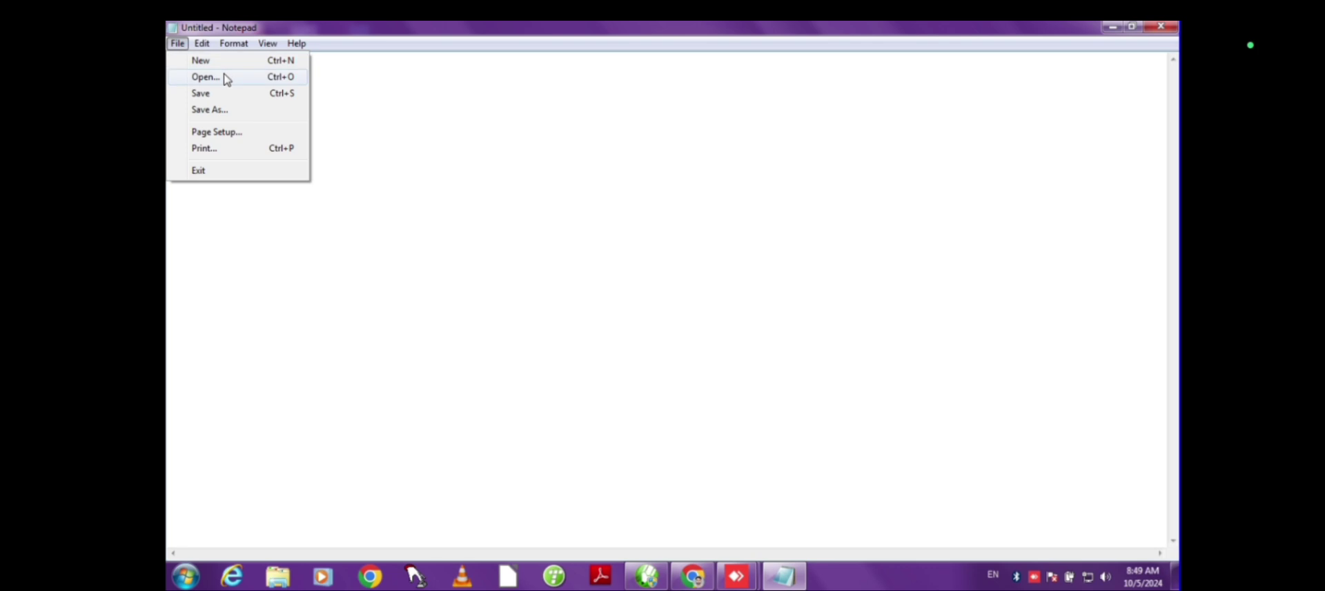
click(366, 163)
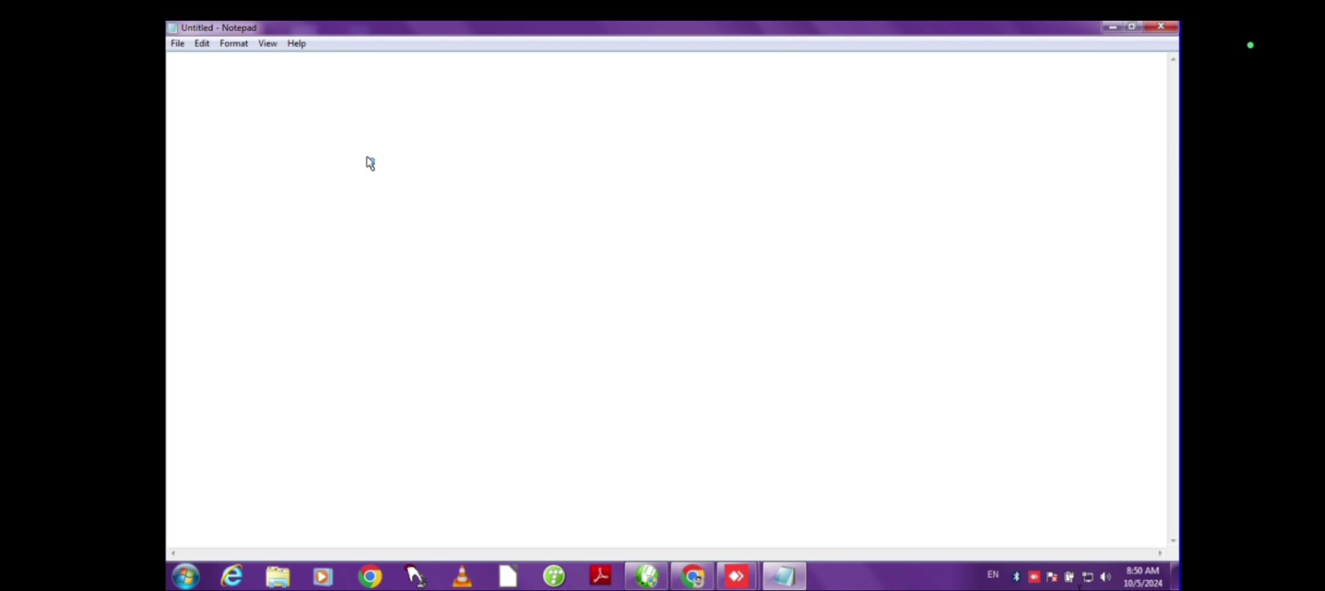
- Enter the line "NehA COMPUTER CENTER NAWADA MAKKHANPUR FIROZABAD" in the blank document
text(NehA)
key(BackSpace)
text(A c)
key(BackSpace)
key(Return)
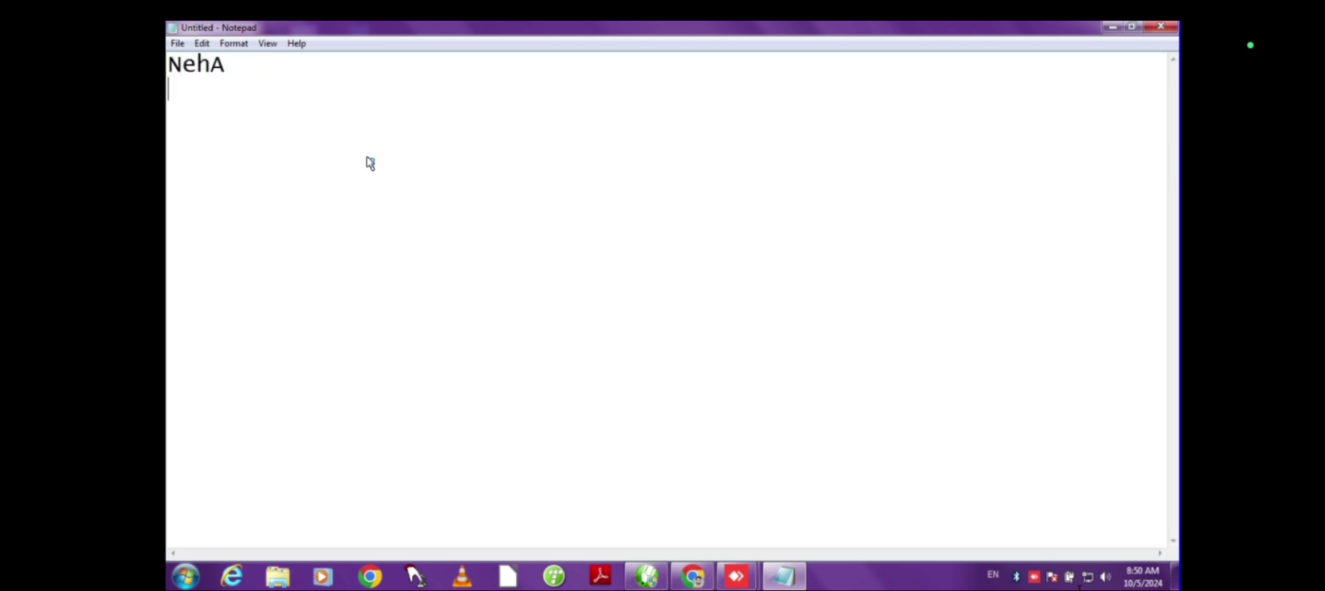
text(C)
key(BackSpace)
key(BackSpace)
text(COMPUTER CENTER )
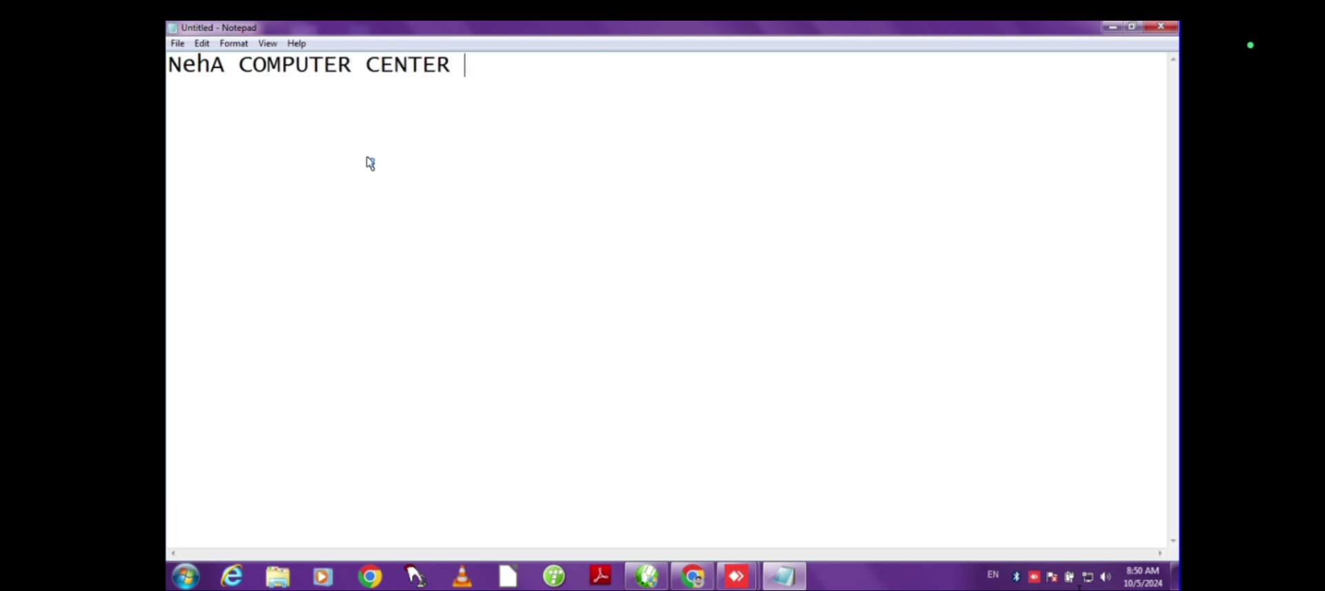
text(NAWADA MA)
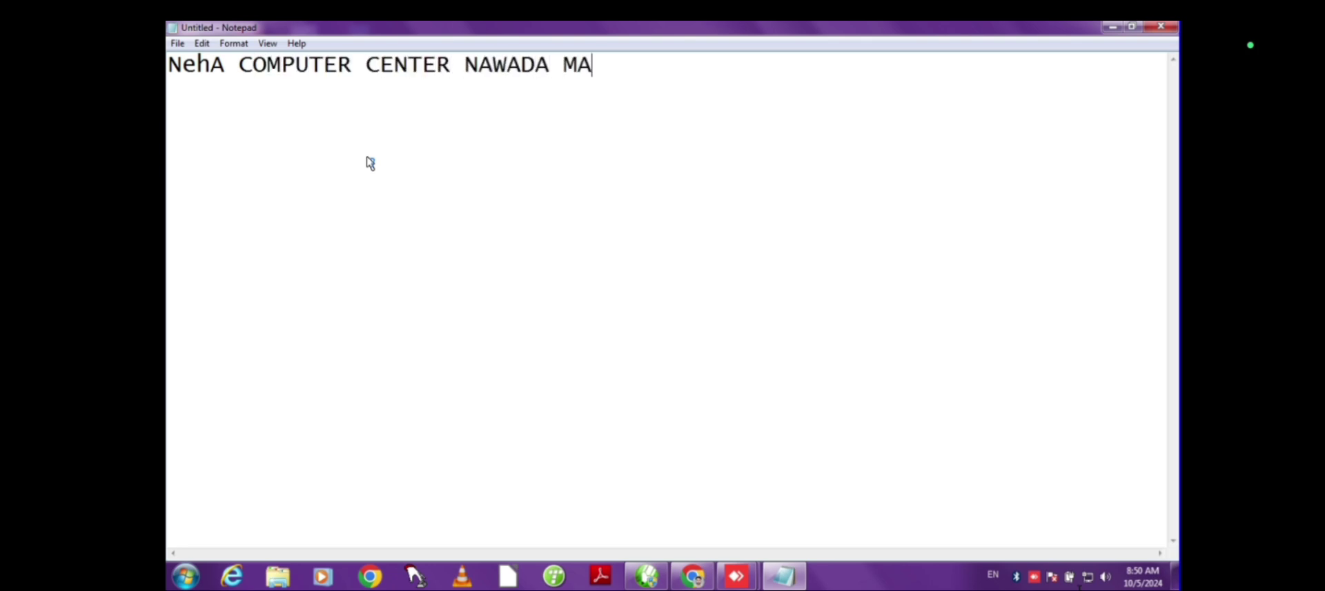
text(KKHANPUR FI)
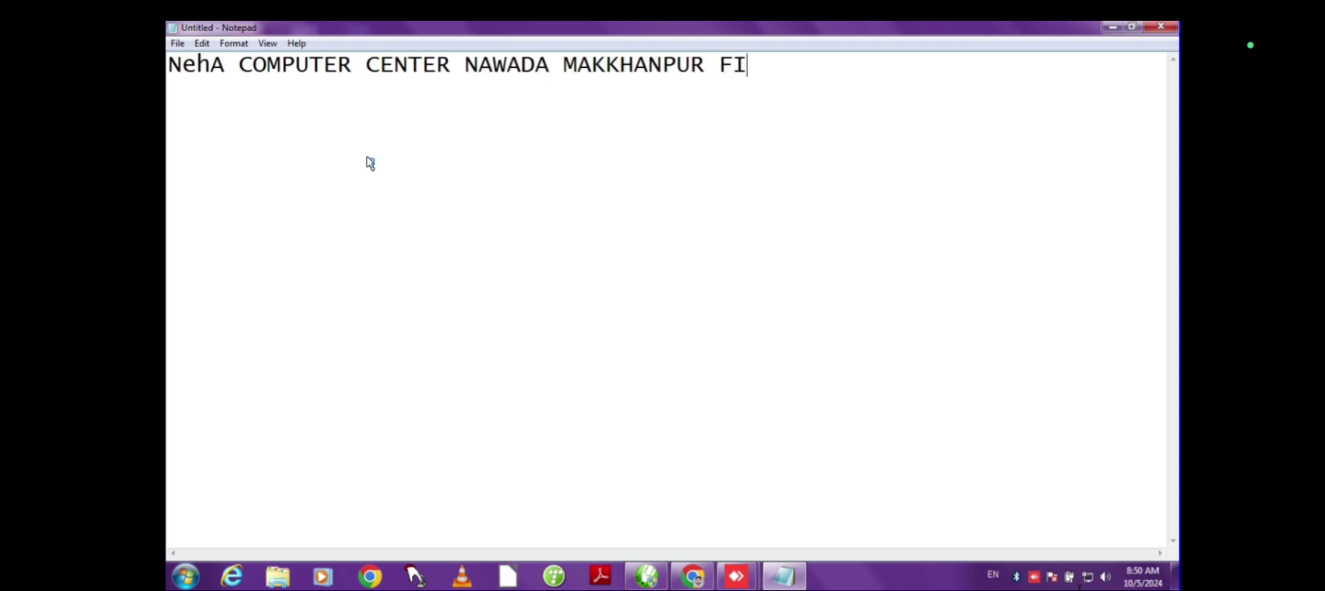
text(ROZABAD)
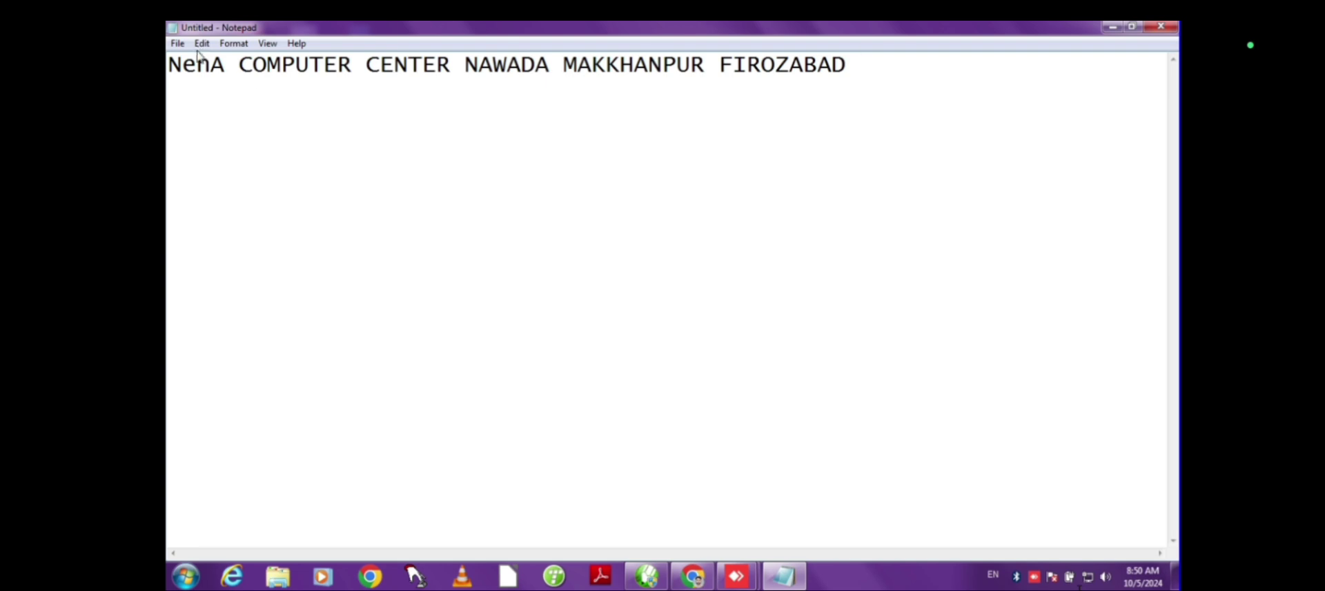
- Save the document to the Desktop as a text file named "NEHA C2"
click(178, 44)
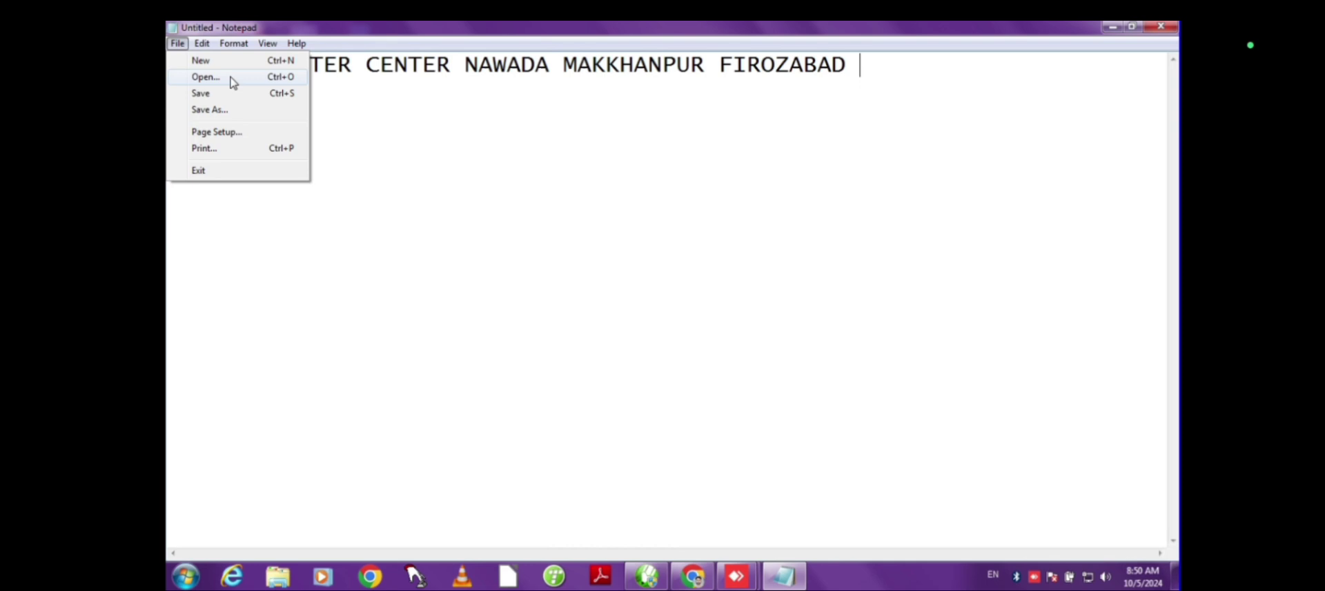
key(Down)
click(268, 98)
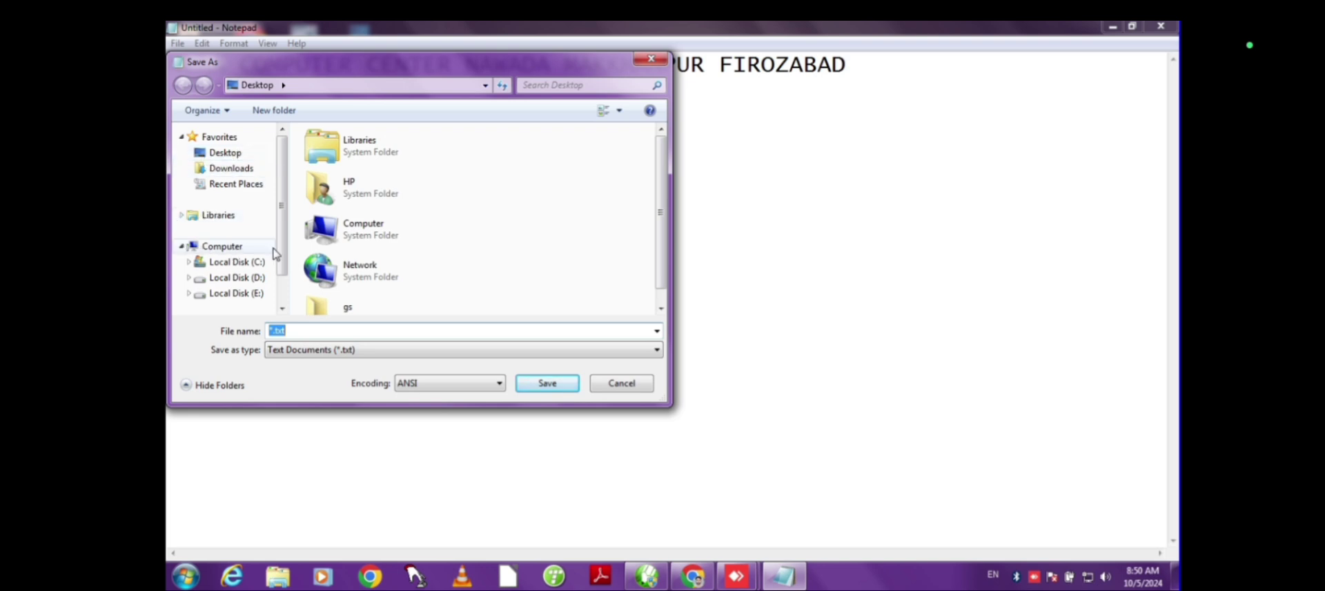
scroll(283, 276, down, 1)
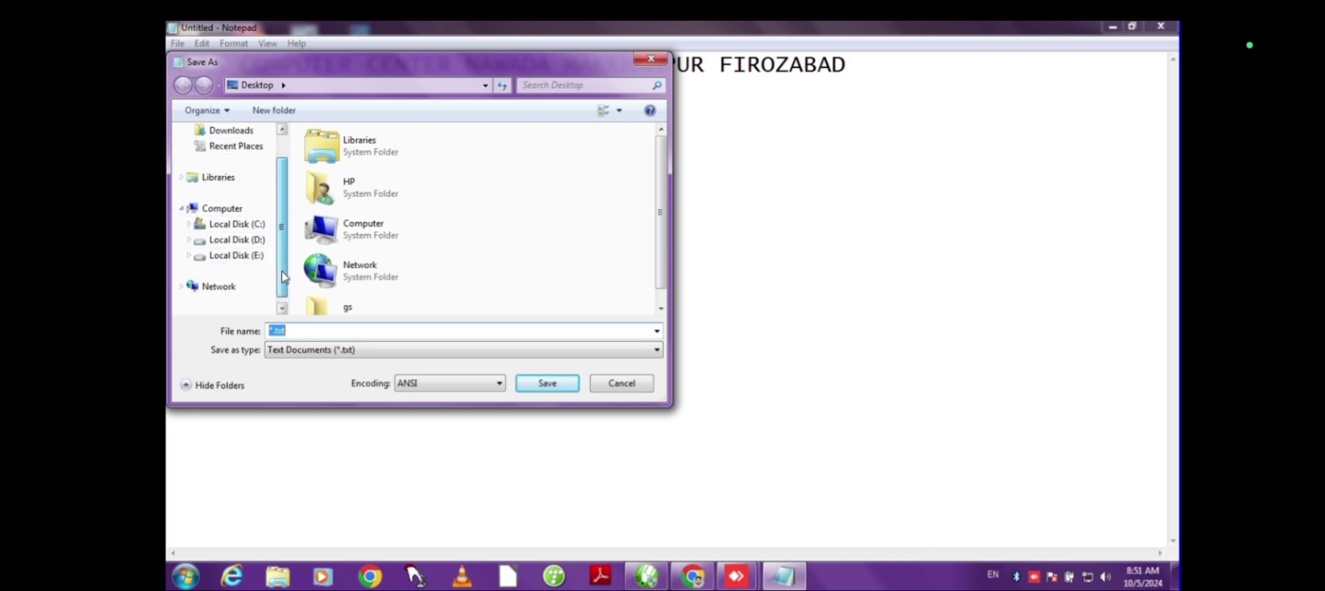
scroll(283, 276, up, 1)
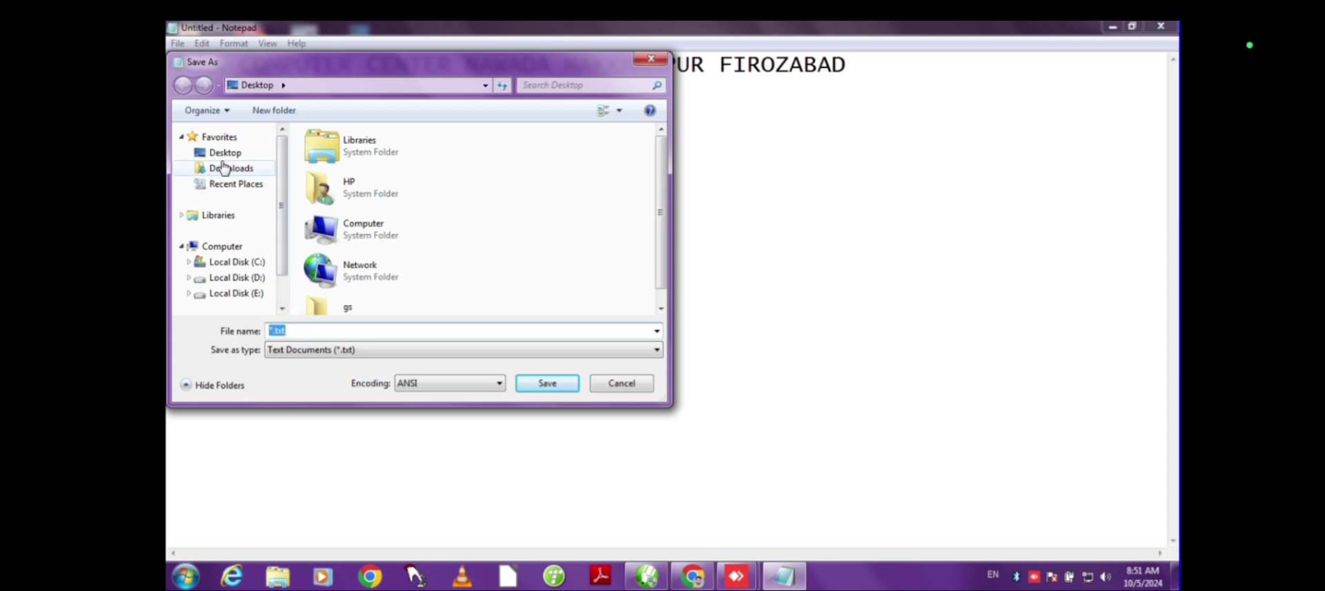
click(224, 153)
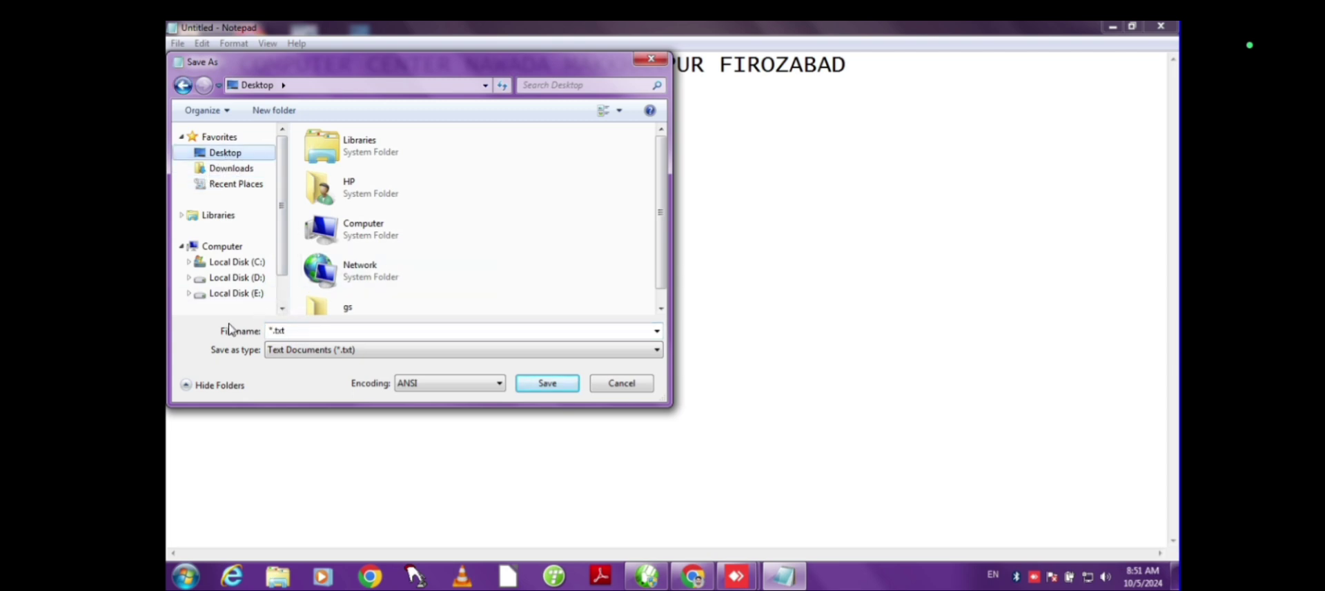
click(299, 331)
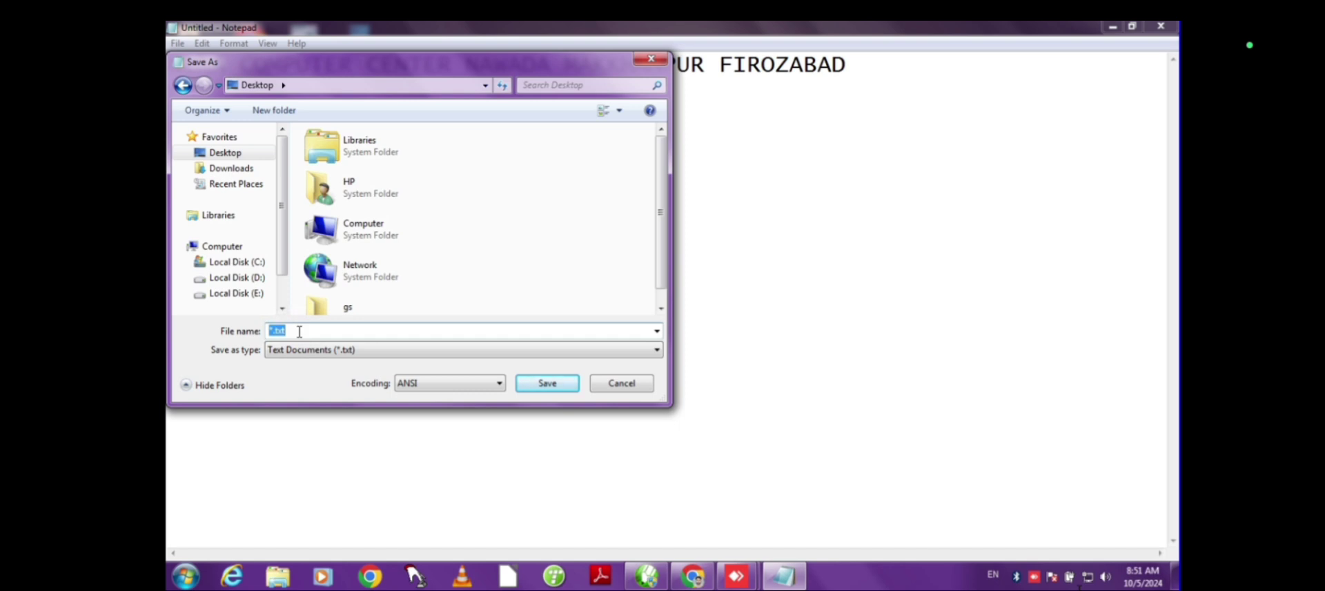
text(NEHA)
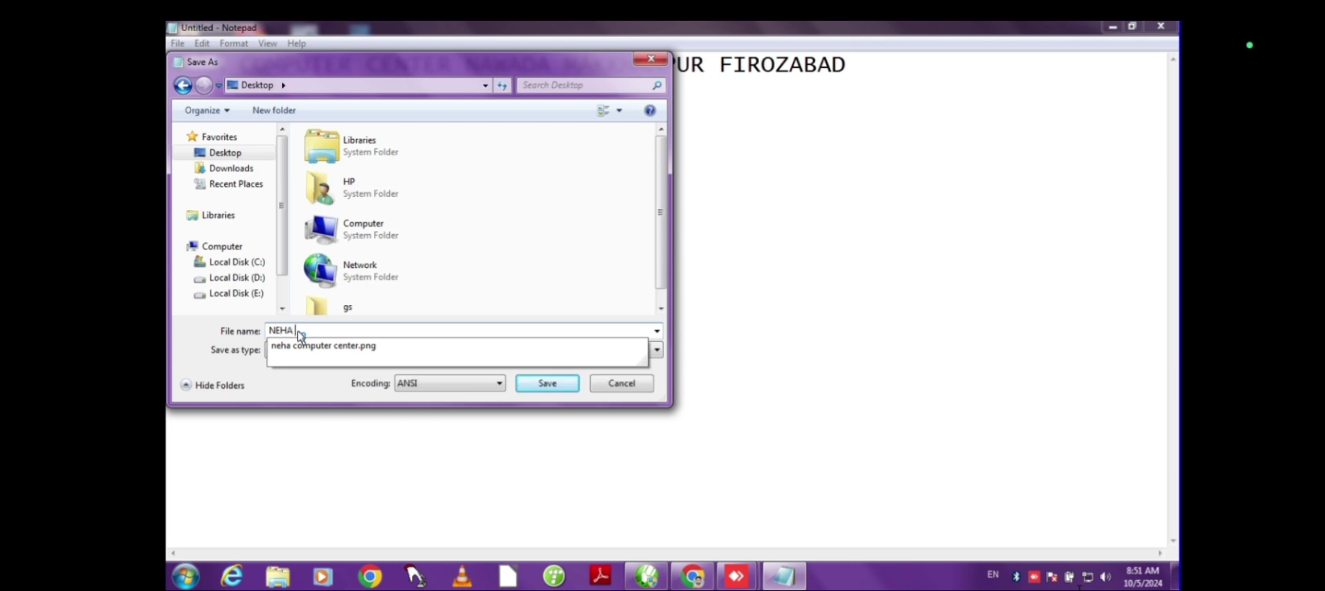
text( c2)
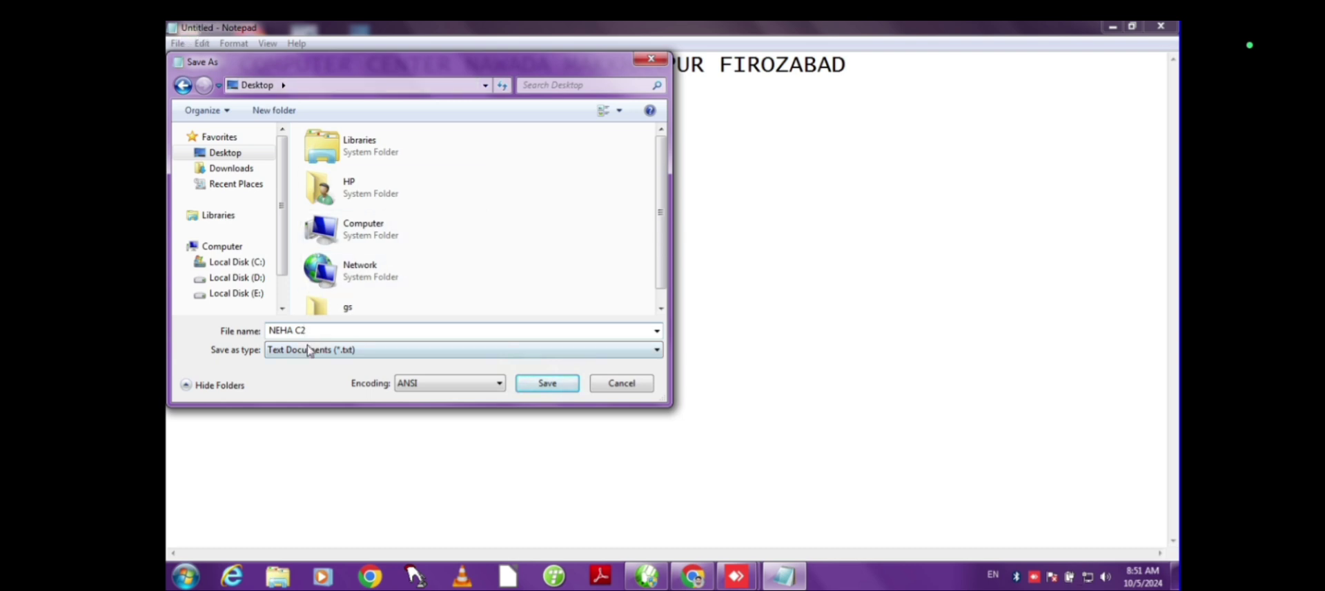
click(547, 382)
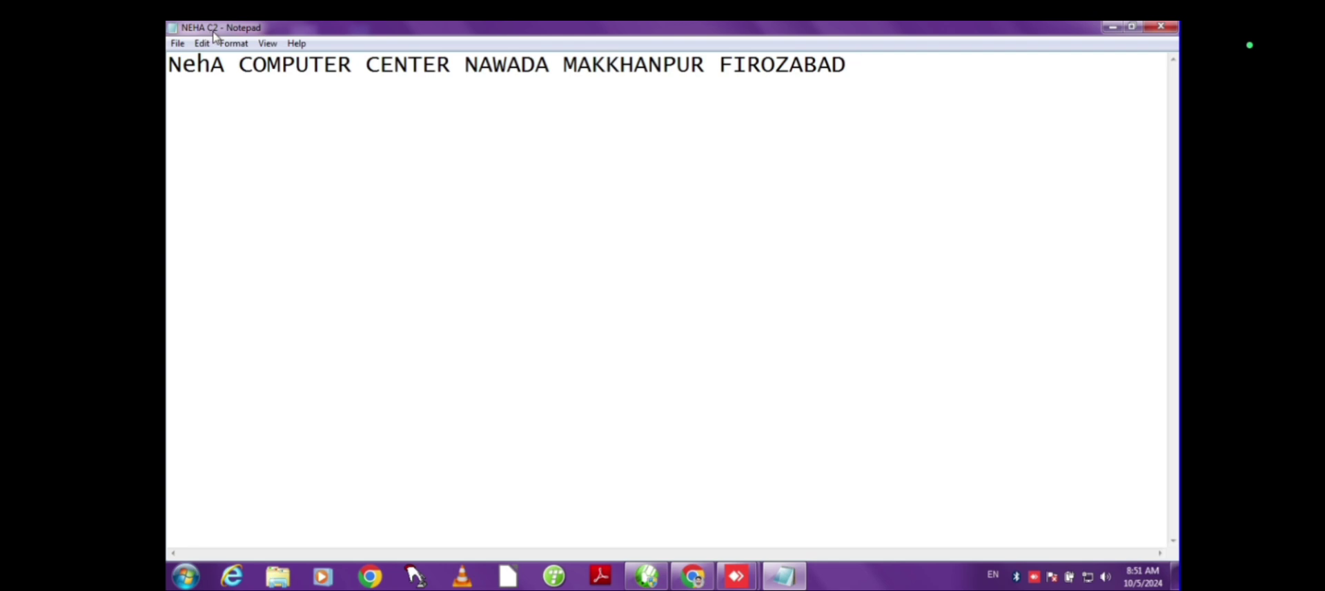
- Start a new blank document, and open the saved "NEHA C2" text file from the Desktop
click(172, 47)
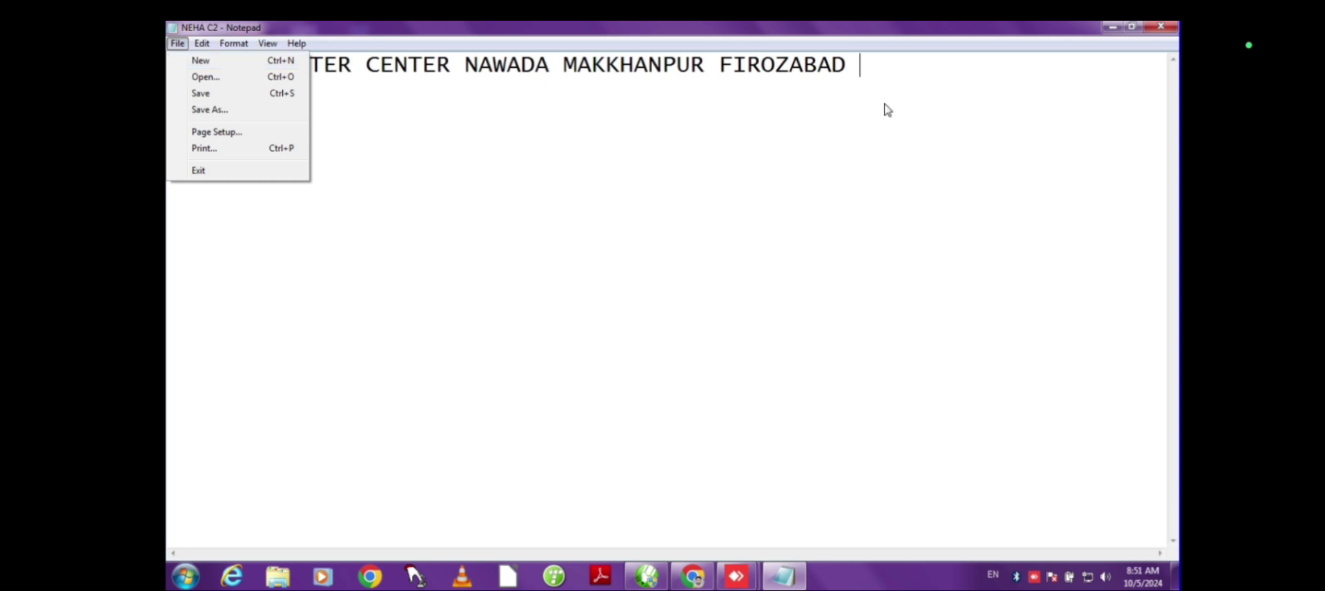
click(298, 67)
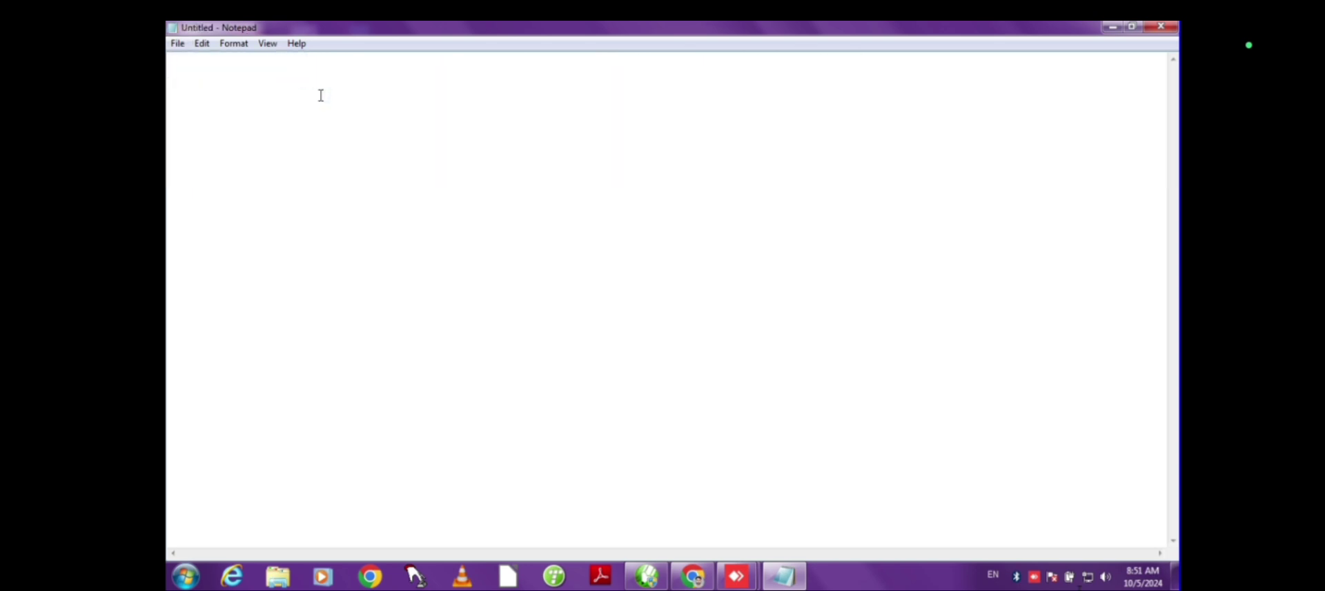
click(178, 44)
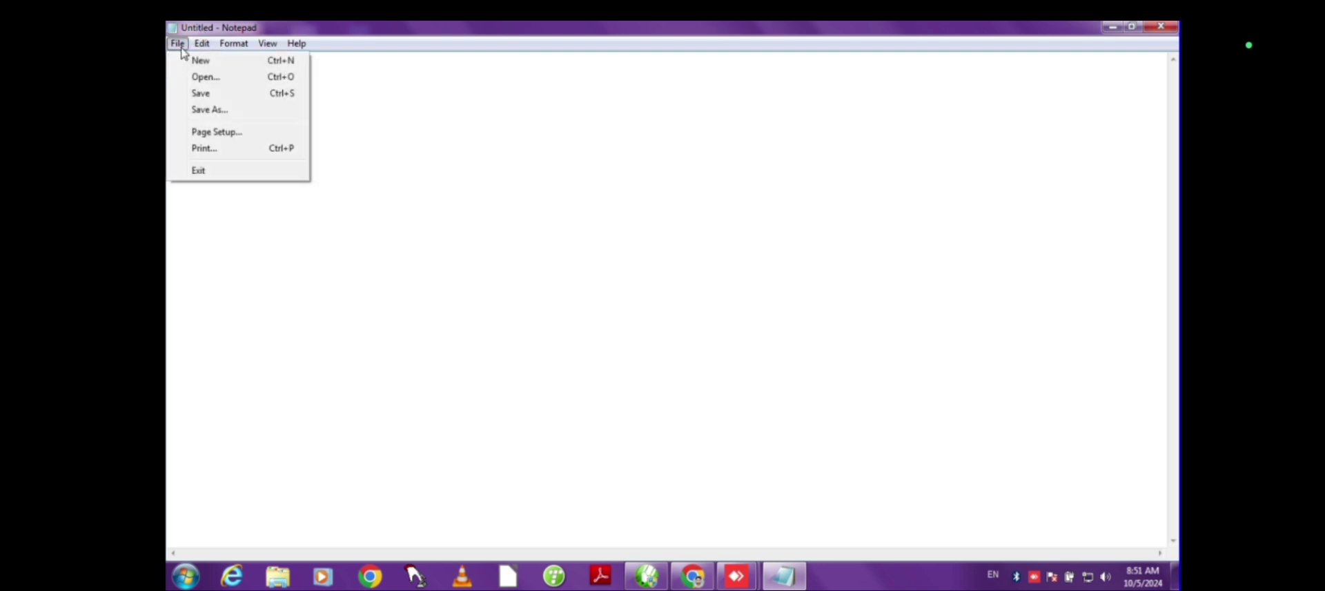
key(Down)
key(Down)
key(Return)
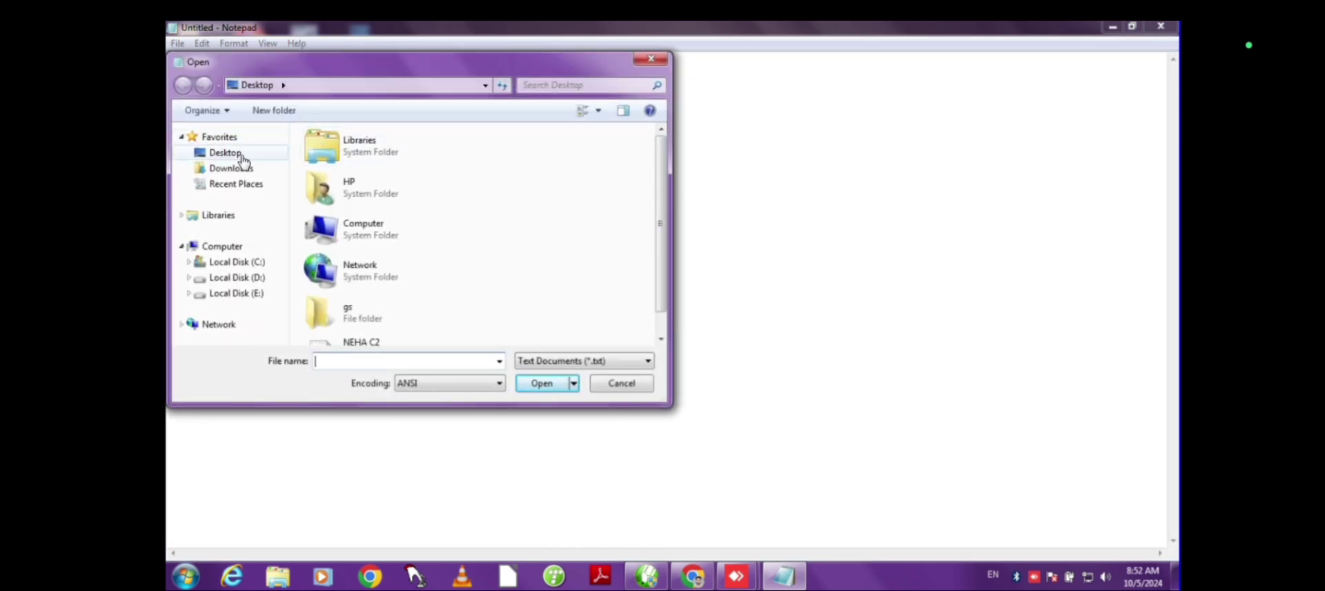
click(241, 158)
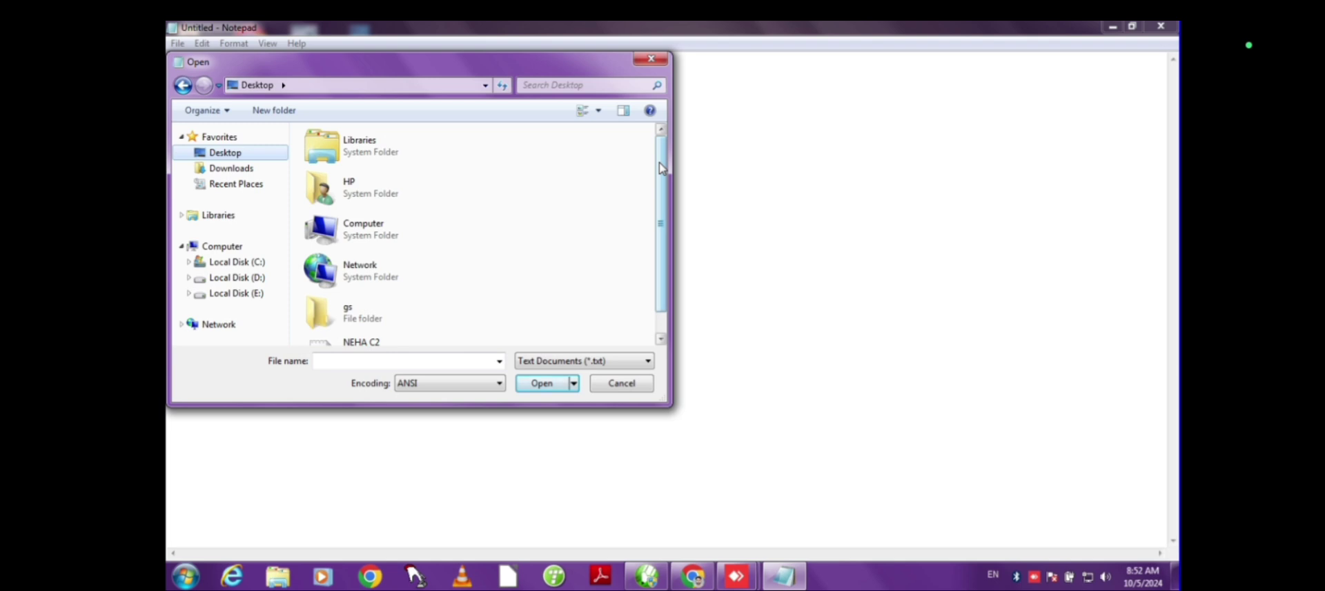
drag(662, 168, 661, 190)
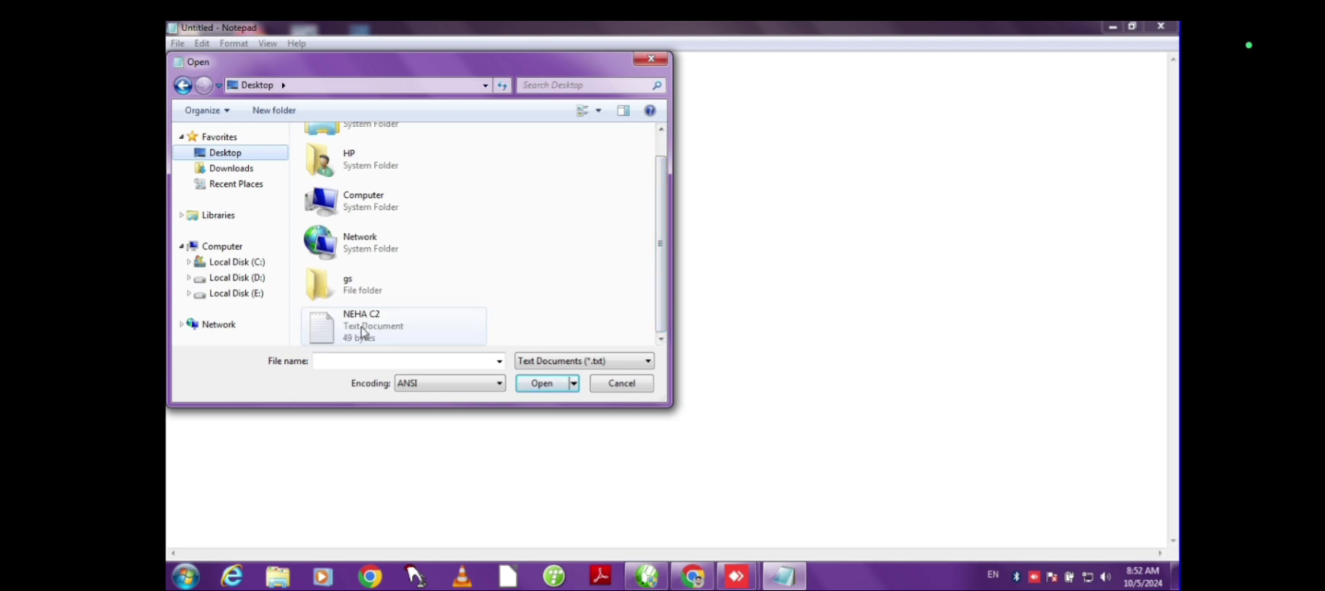
click(407, 336)
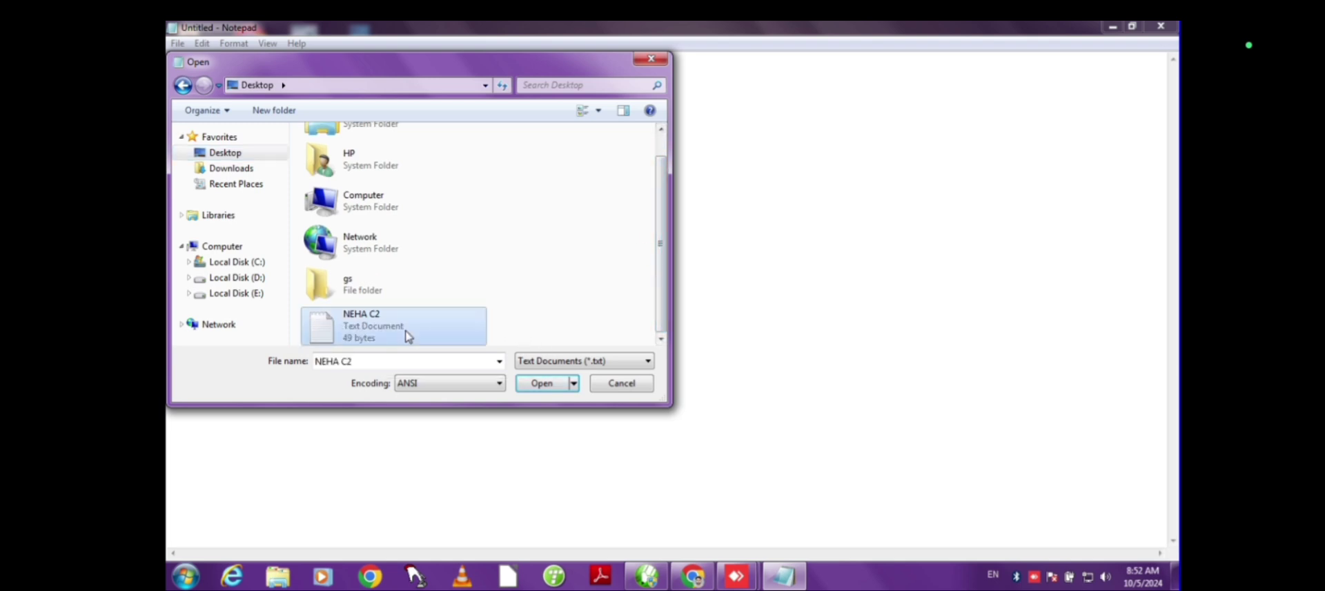
click(541, 384)
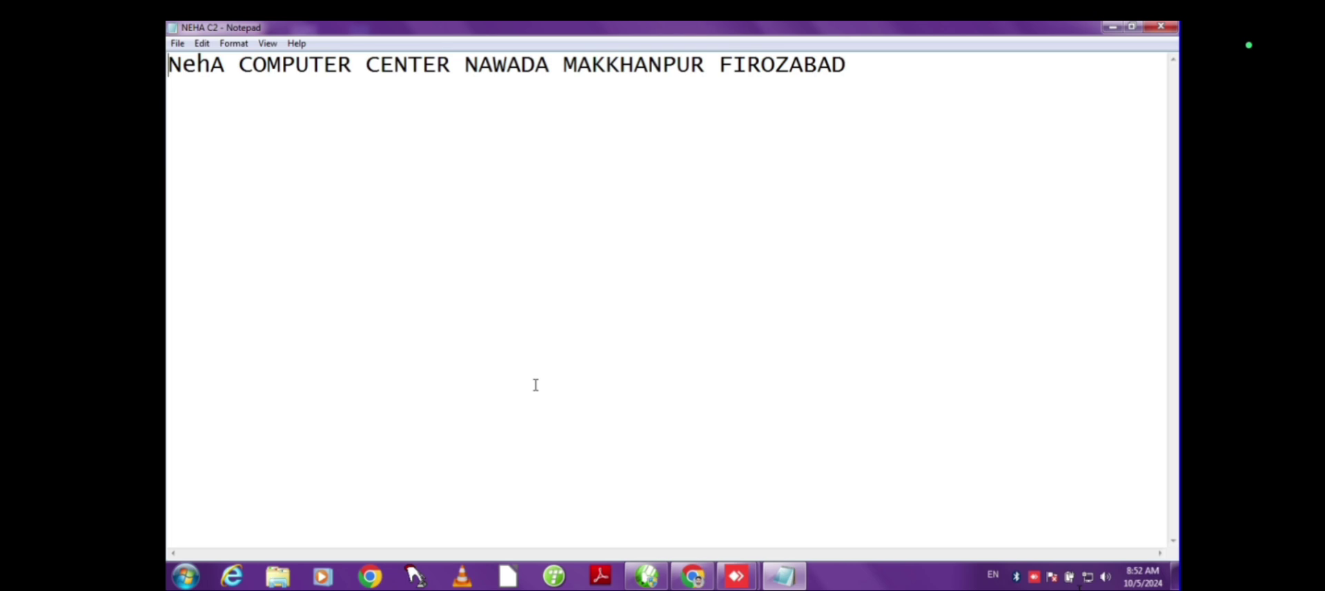
- Save a copy of the open document to the Desktop under the name "NEHA C3"
click(177, 44)
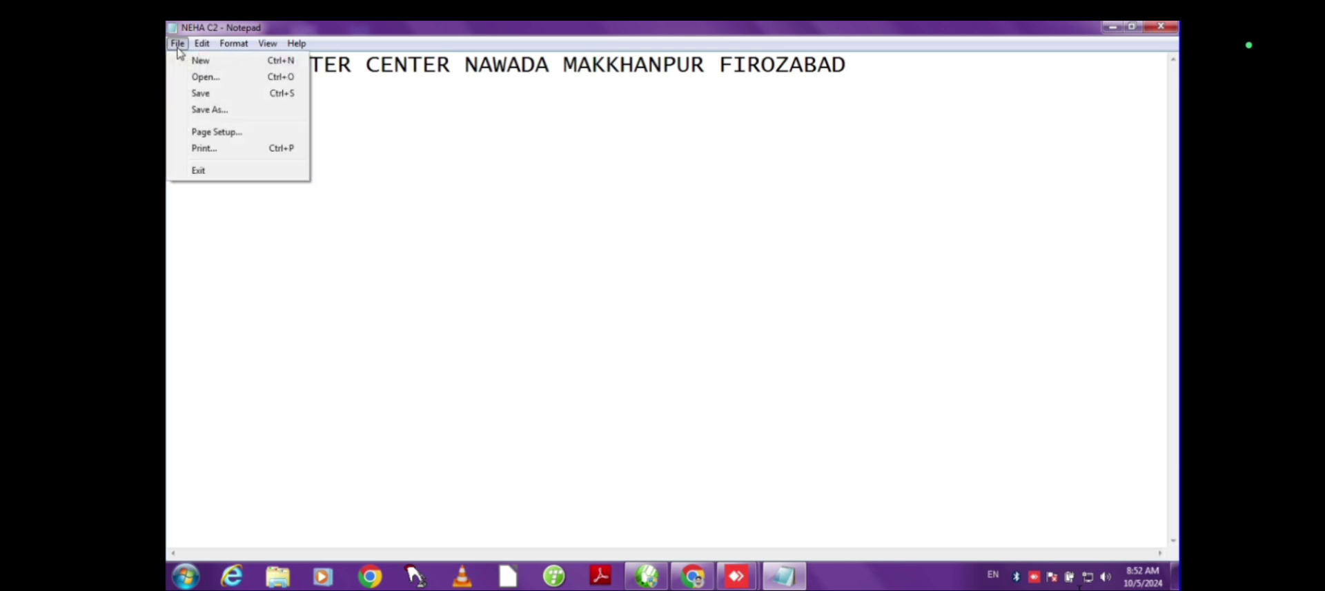
click(250, 110)
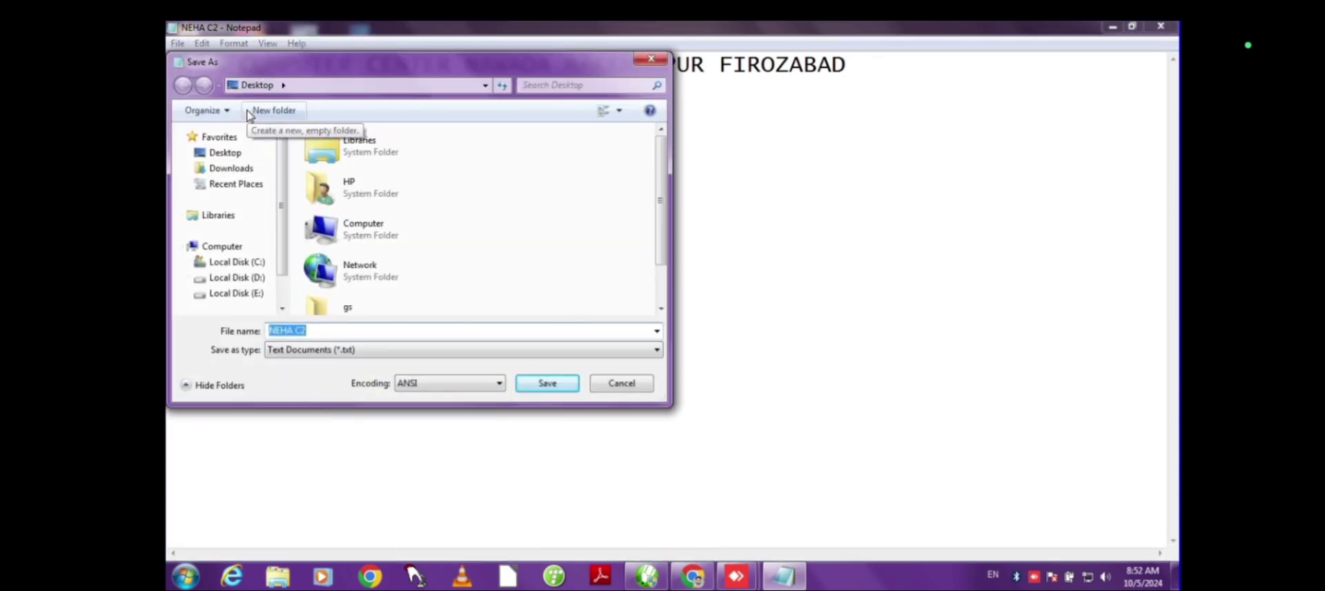
click(323, 329)
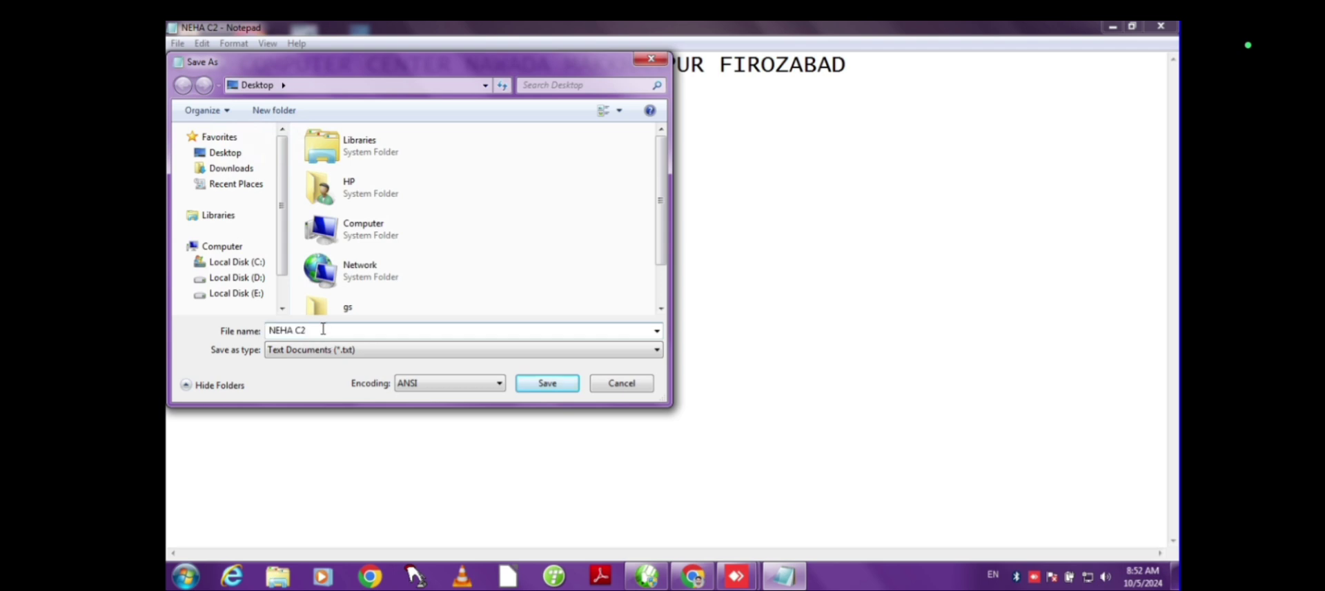
key(BackSpace)
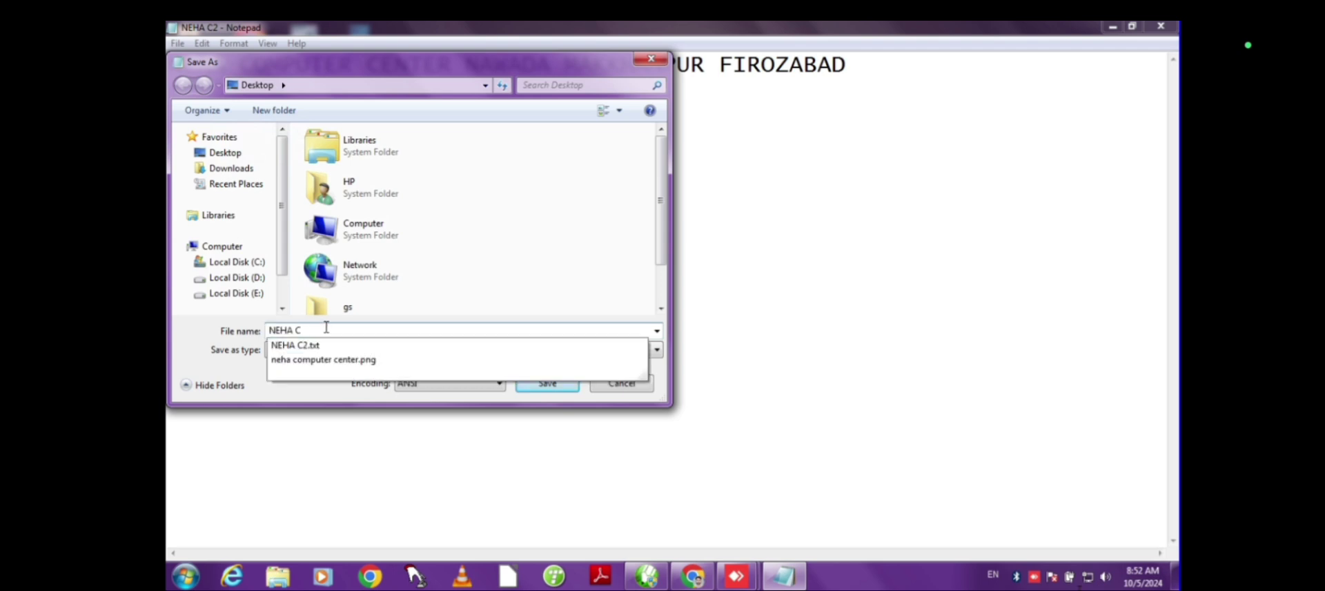
text(3)
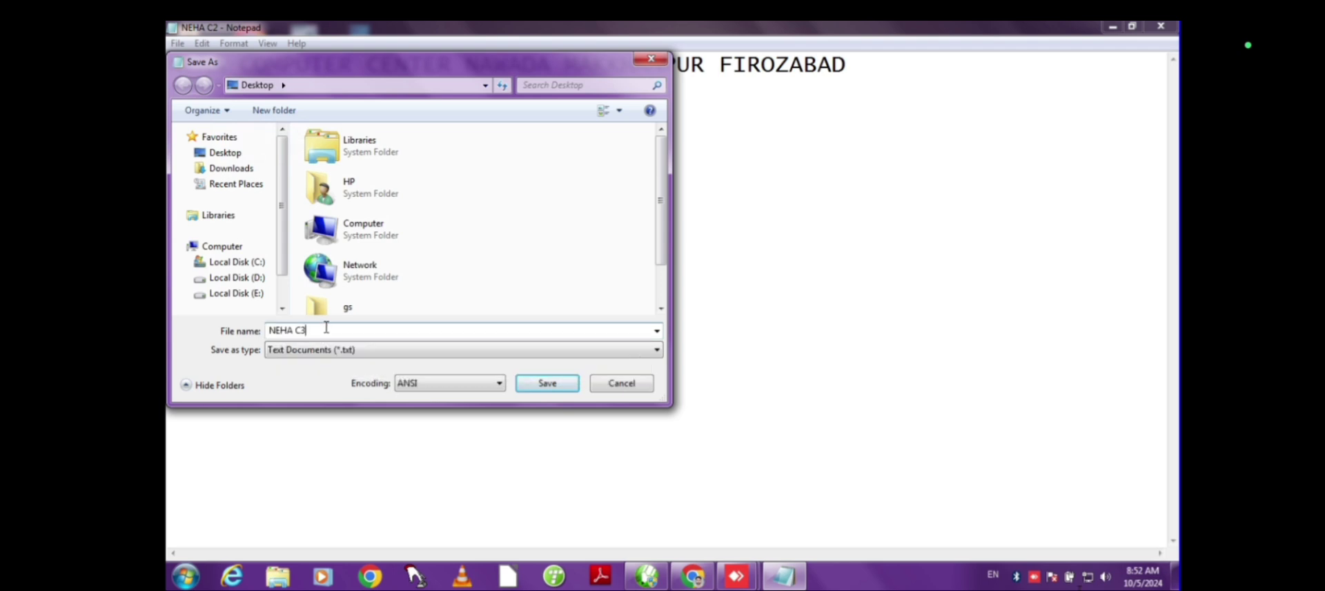
click(532, 386)
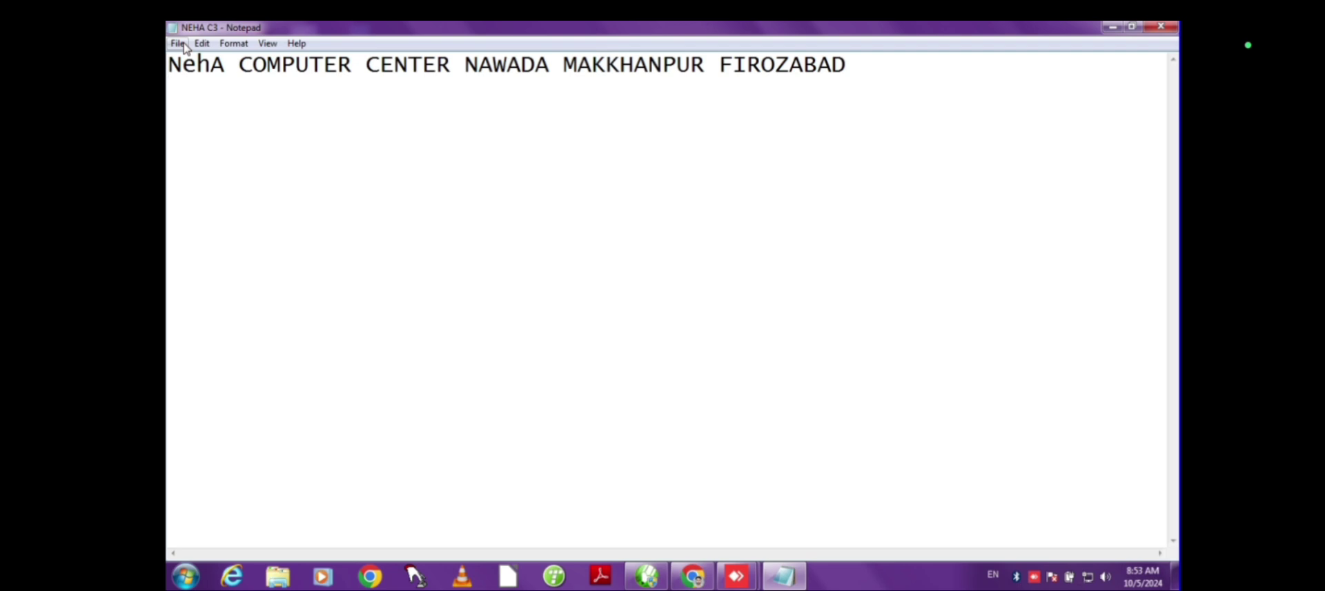
- Open the "NEHA C3" text file from the Desktop, and highlight and deselect its line of text
click(178, 44)
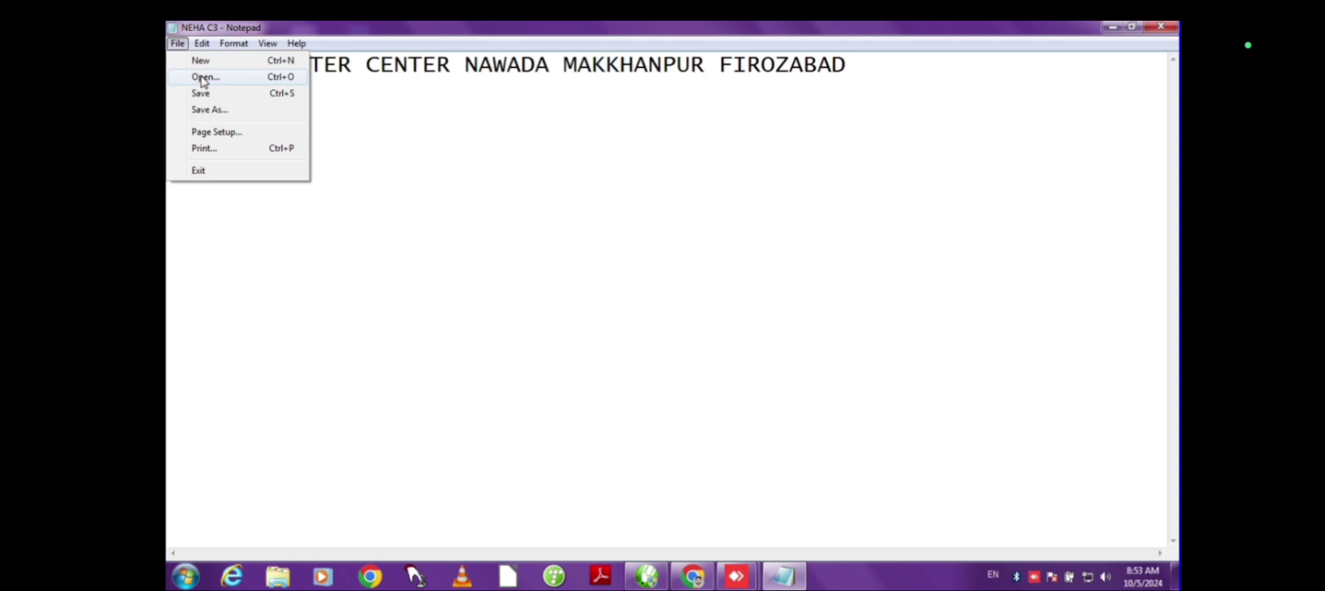
click(265, 81)
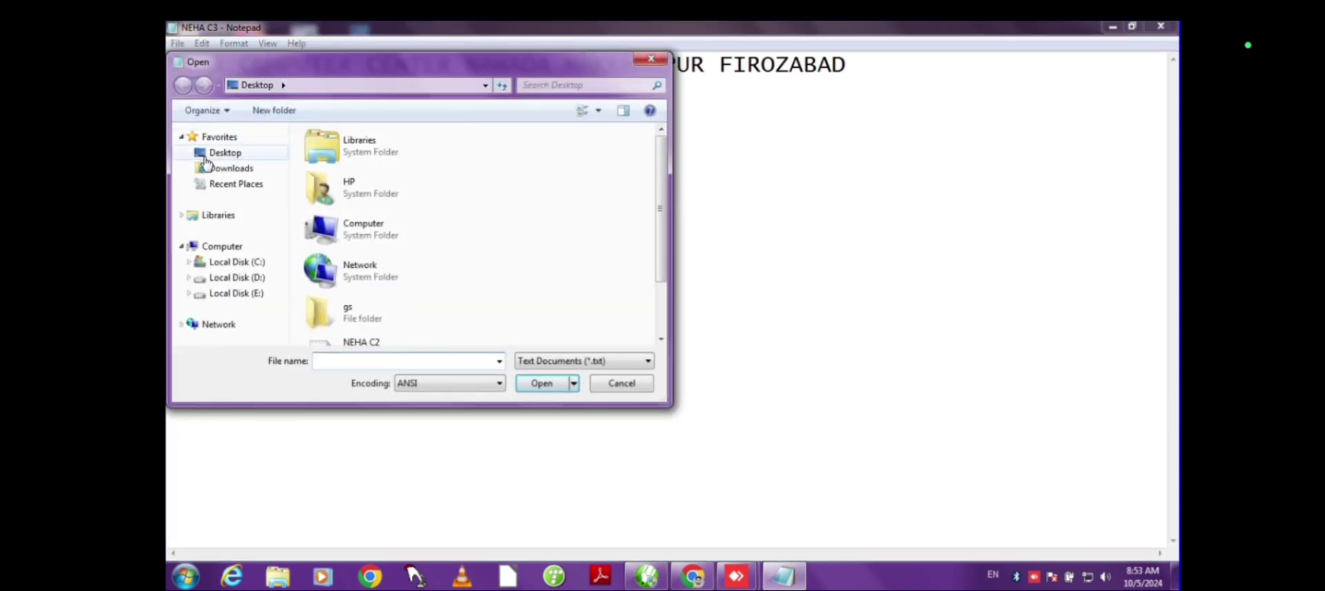
click(242, 158)
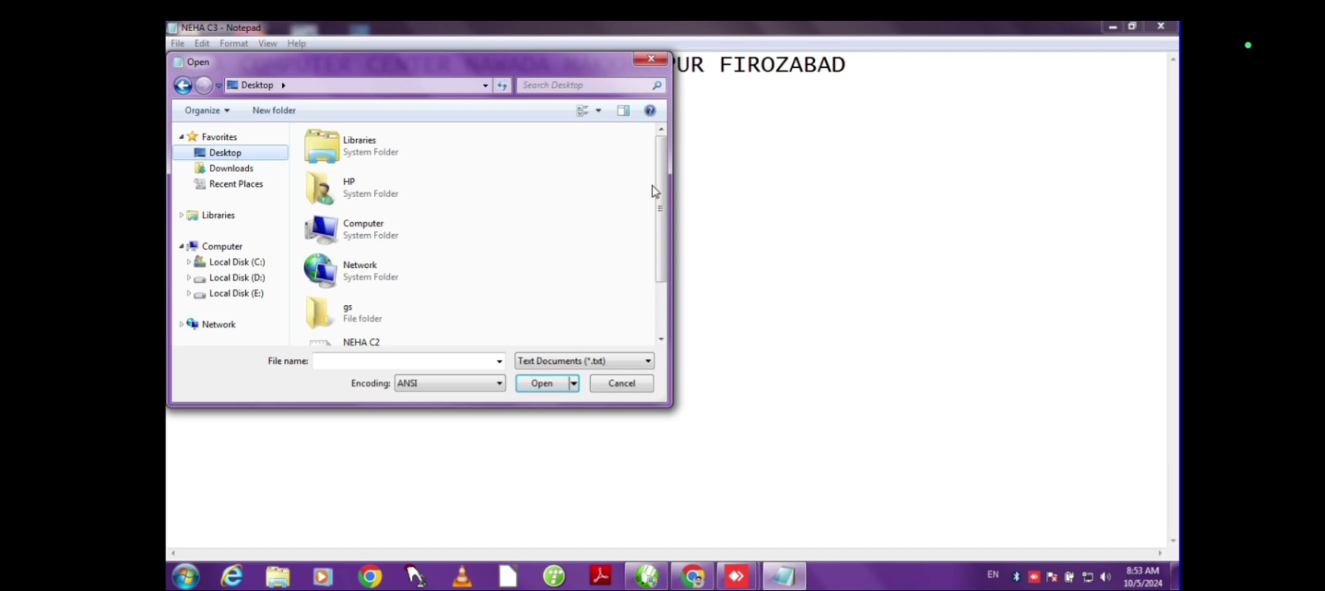
drag(657, 225, 660, 304)
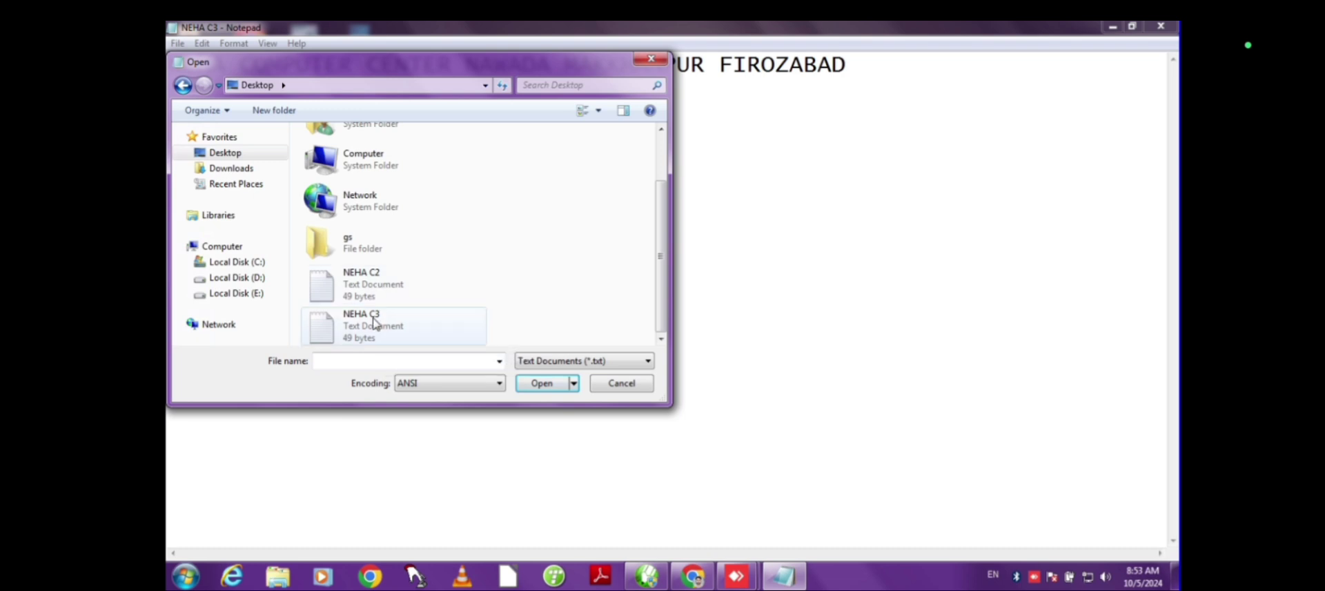
click(405, 332)
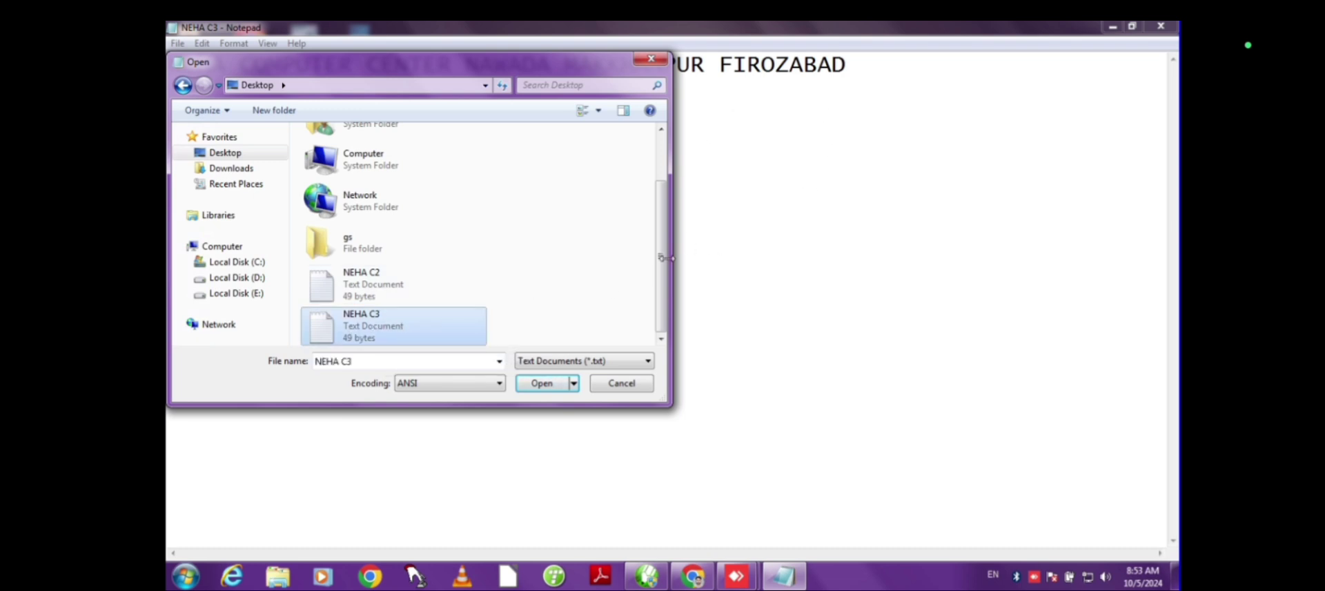
click(536, 384)
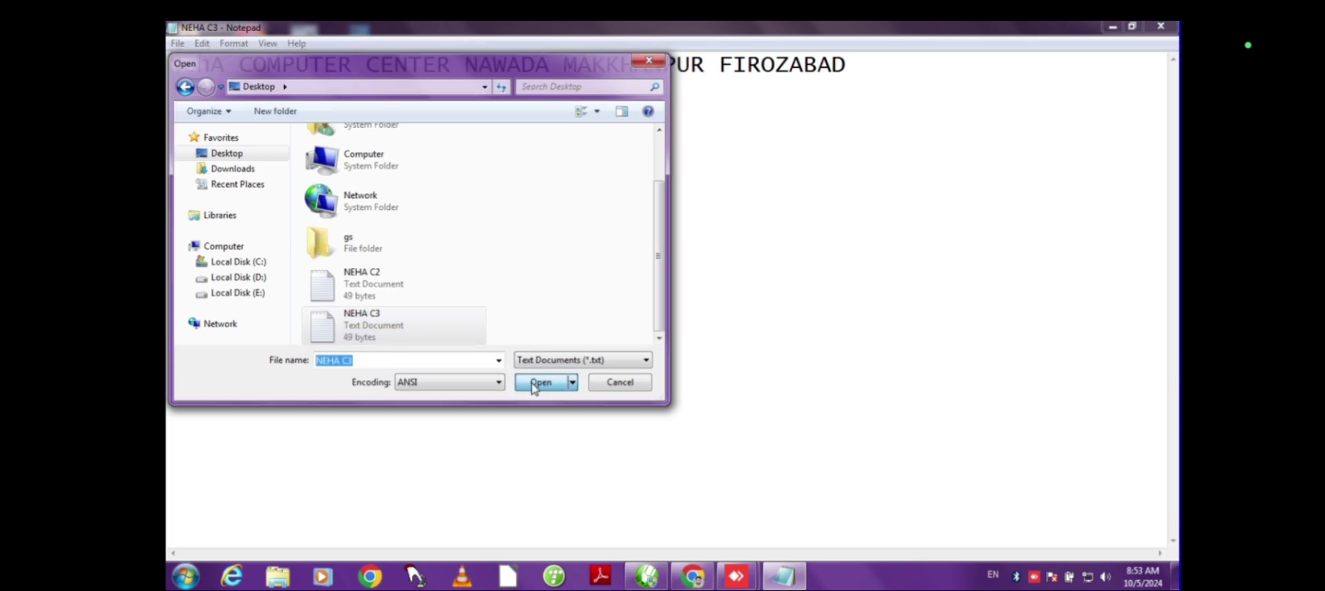
drag(938, 106, 314, 191)
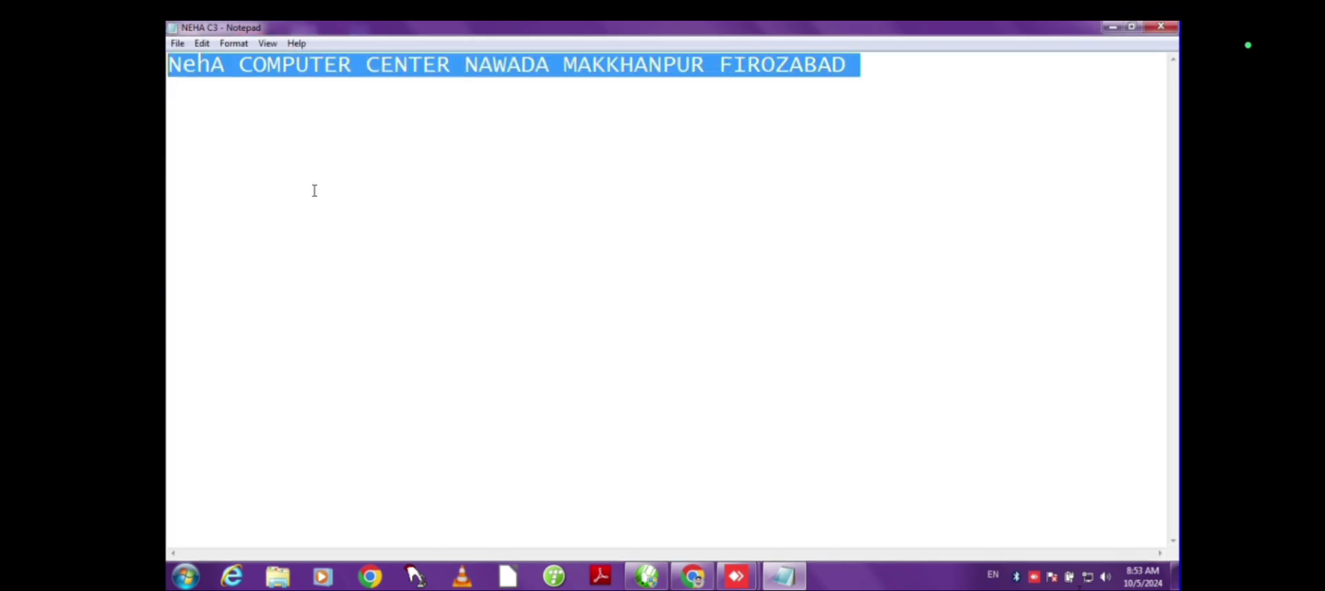
click(1034, 183)
- Start a new blank document, and reopen the saved "NEHA C3" text file from the Desktop
click(177, 44)
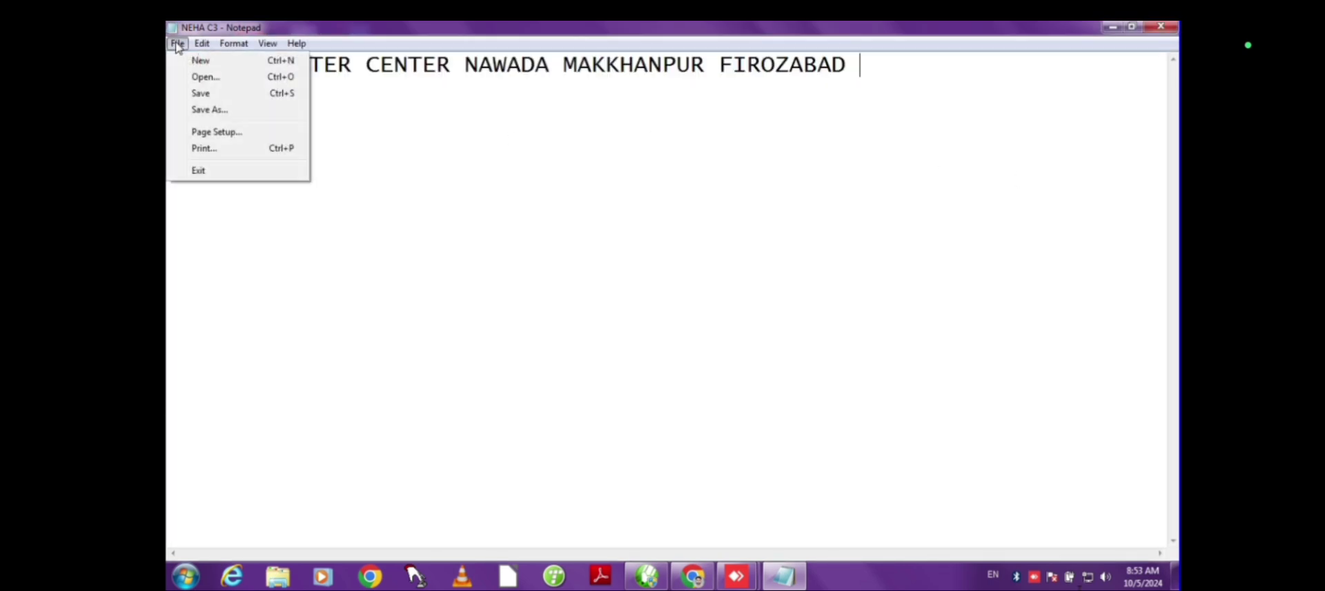
click(198, 60)
click(177, 44)
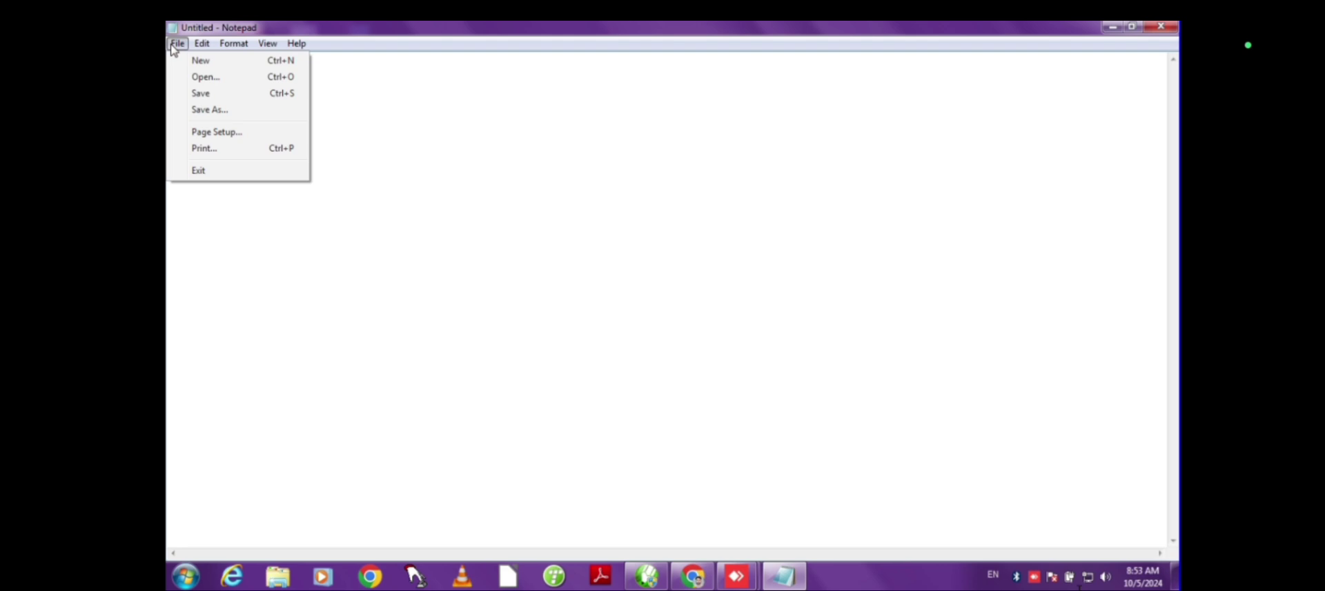
click(200, 82)
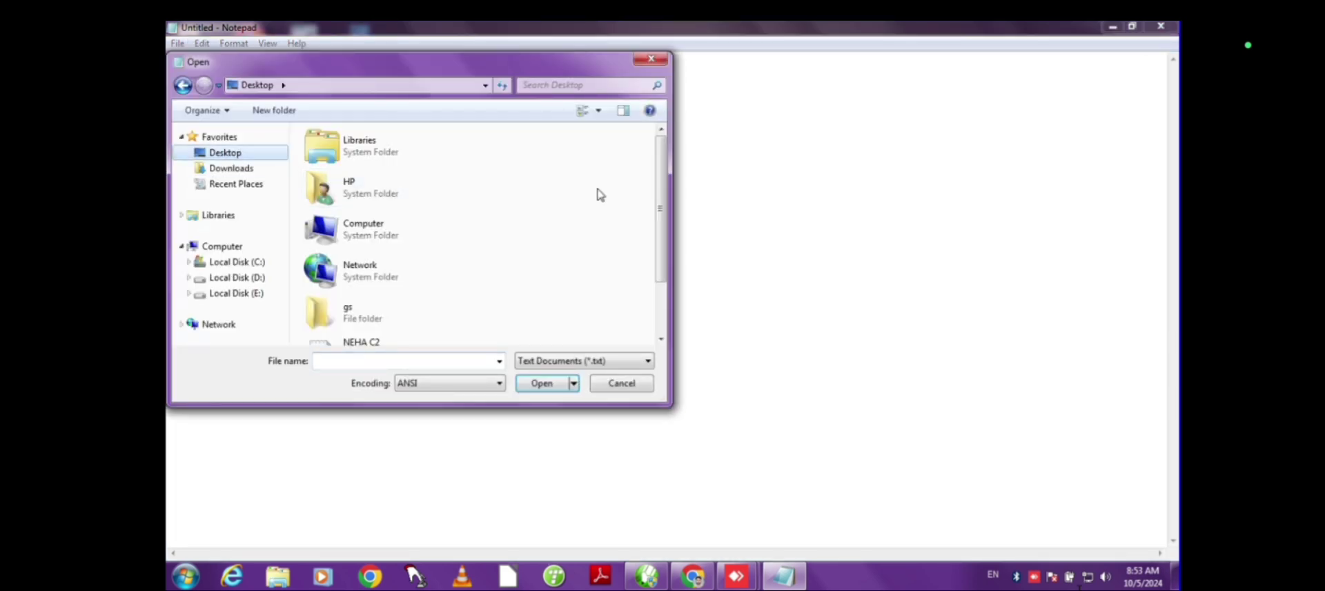
scroll(663, 170, down, 2)
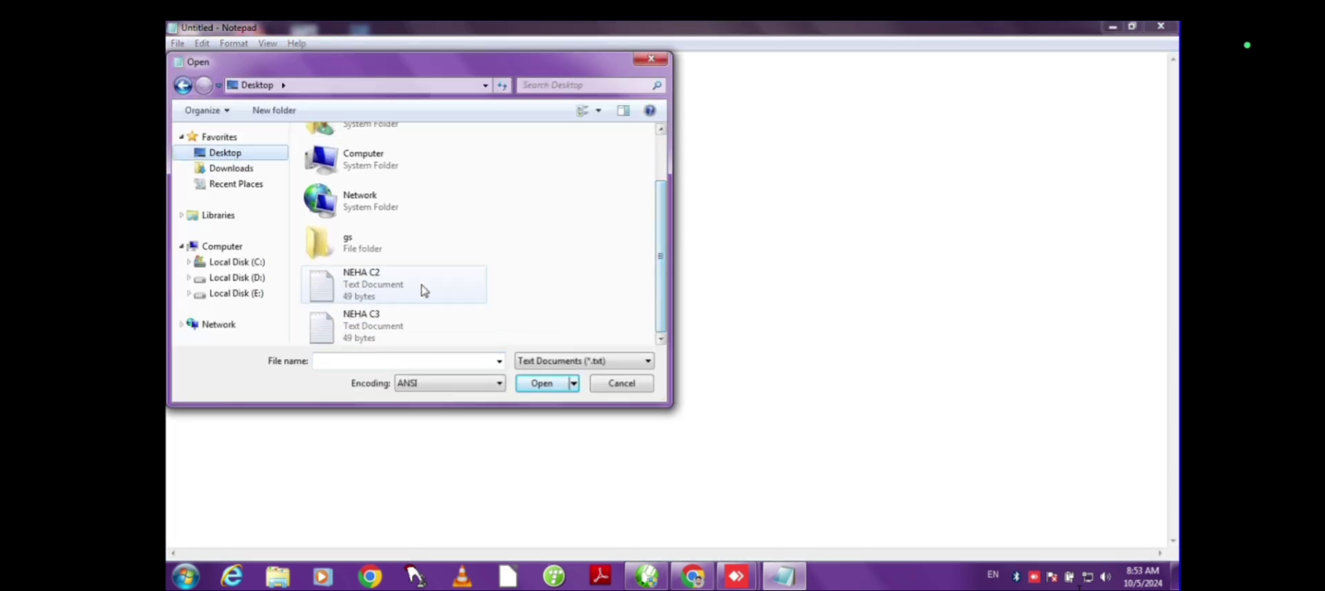
click(373, 319)
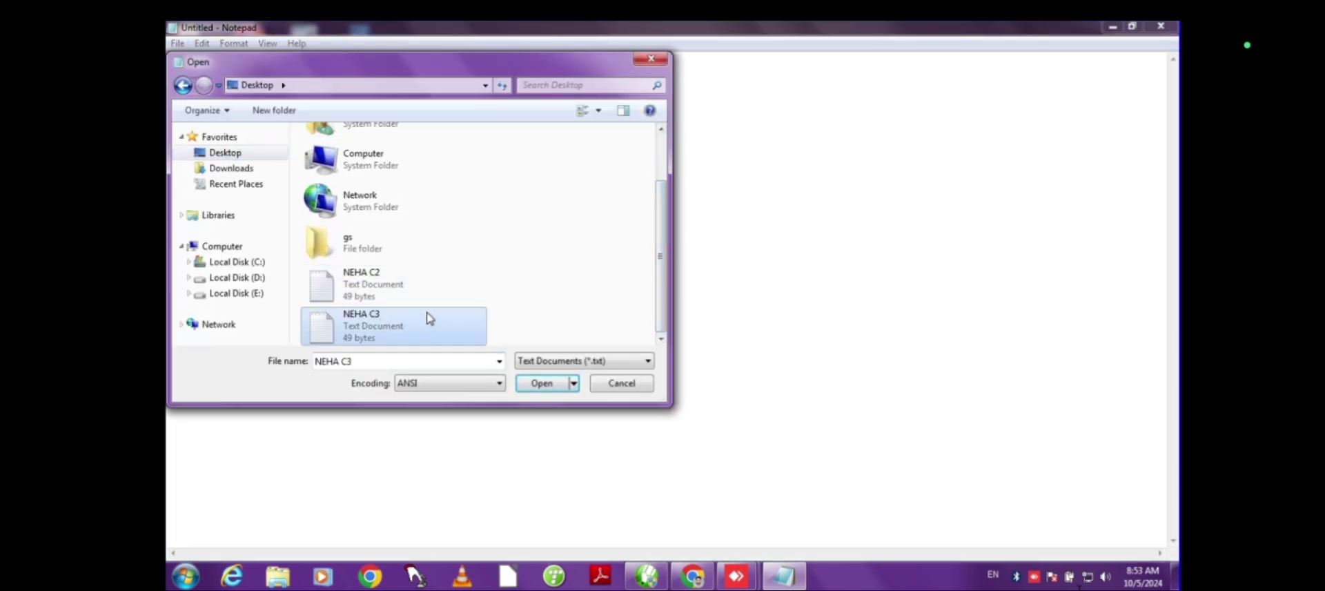
click(530, 385)
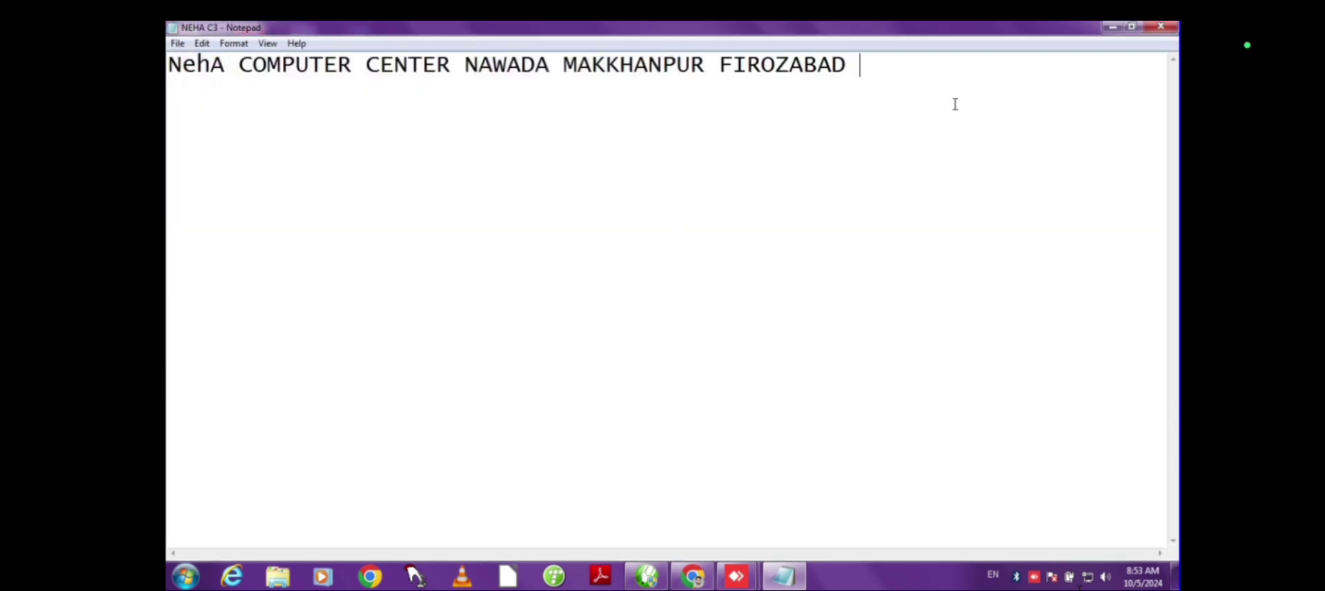
- Open the page setup, move its dialog clear of the text, and set the paper size to A4 (8.3 x 11.7 in)
click(177, 43)
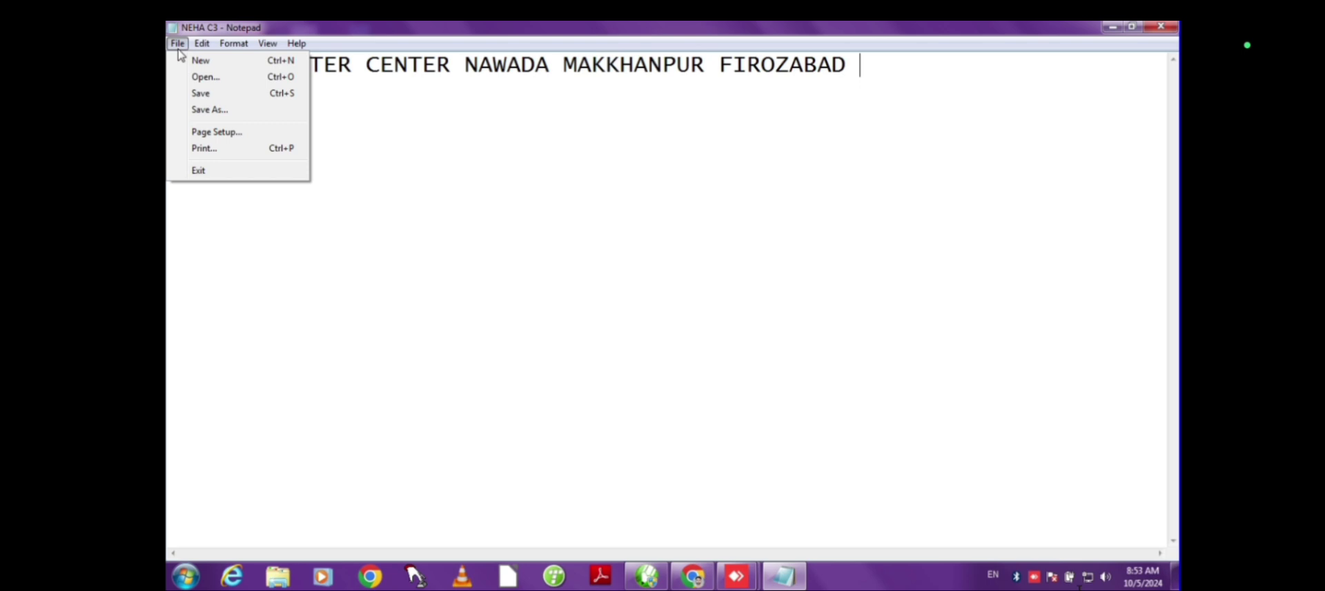
click(224, 136)
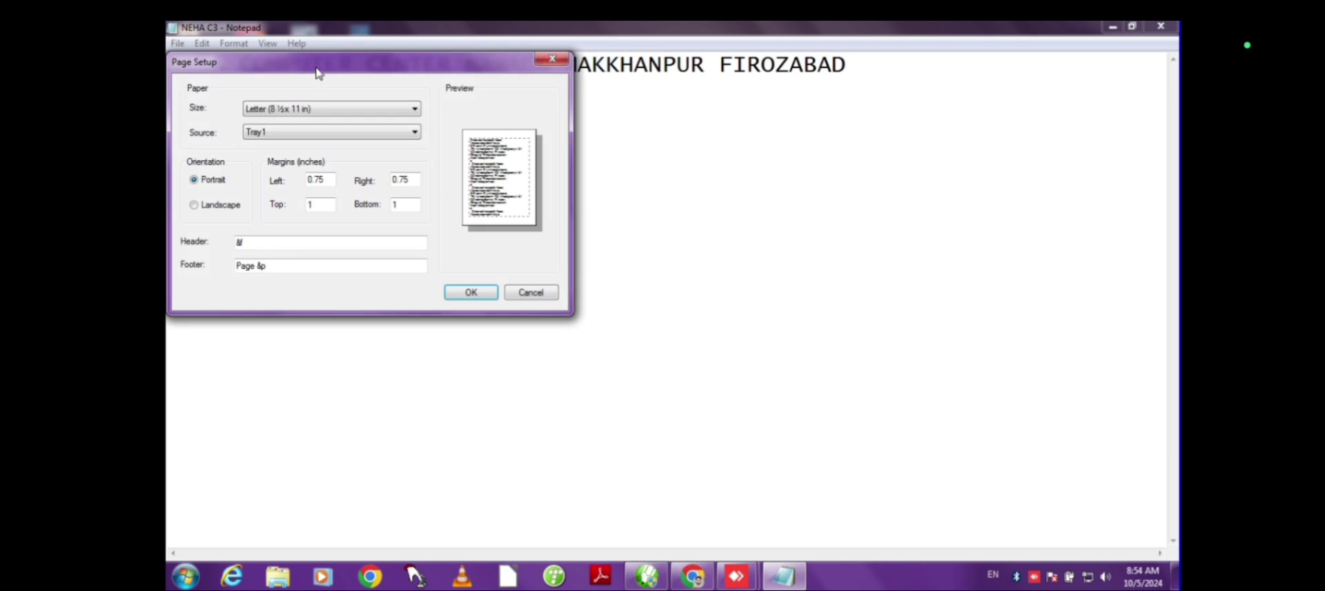
drag(317, 73, 582, 127)
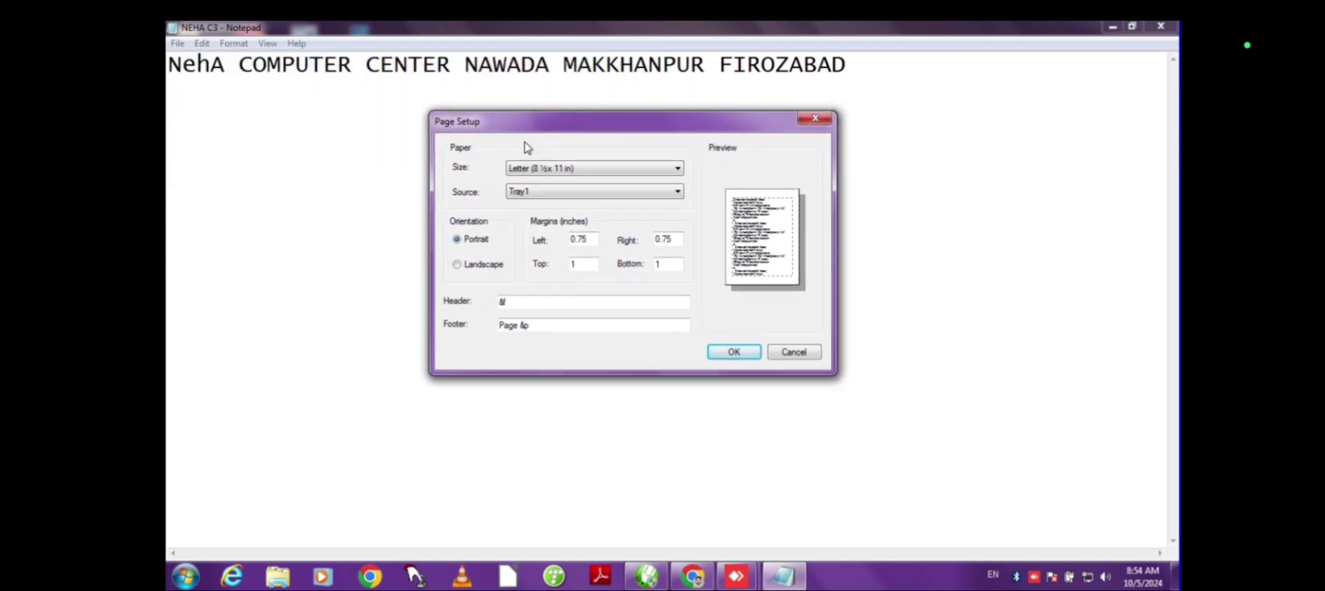
click(611, 172)
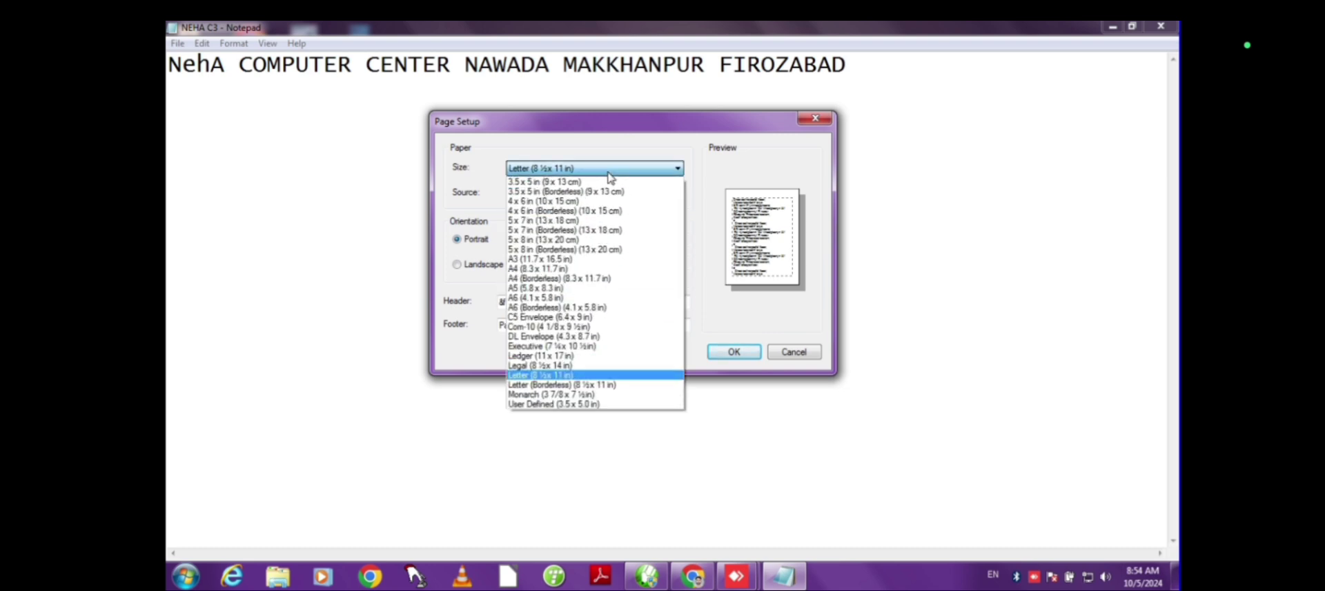
click(570, 271)
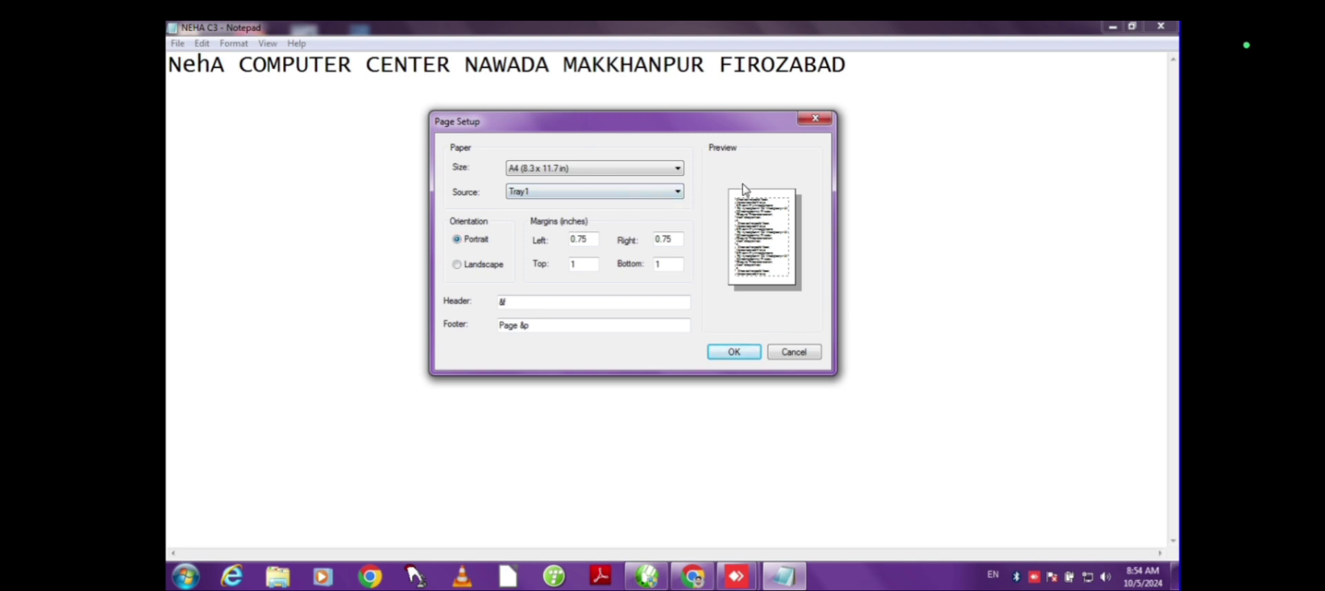
- Try the landscape page orientation twice, returning to portrait each time
click(482, 271)
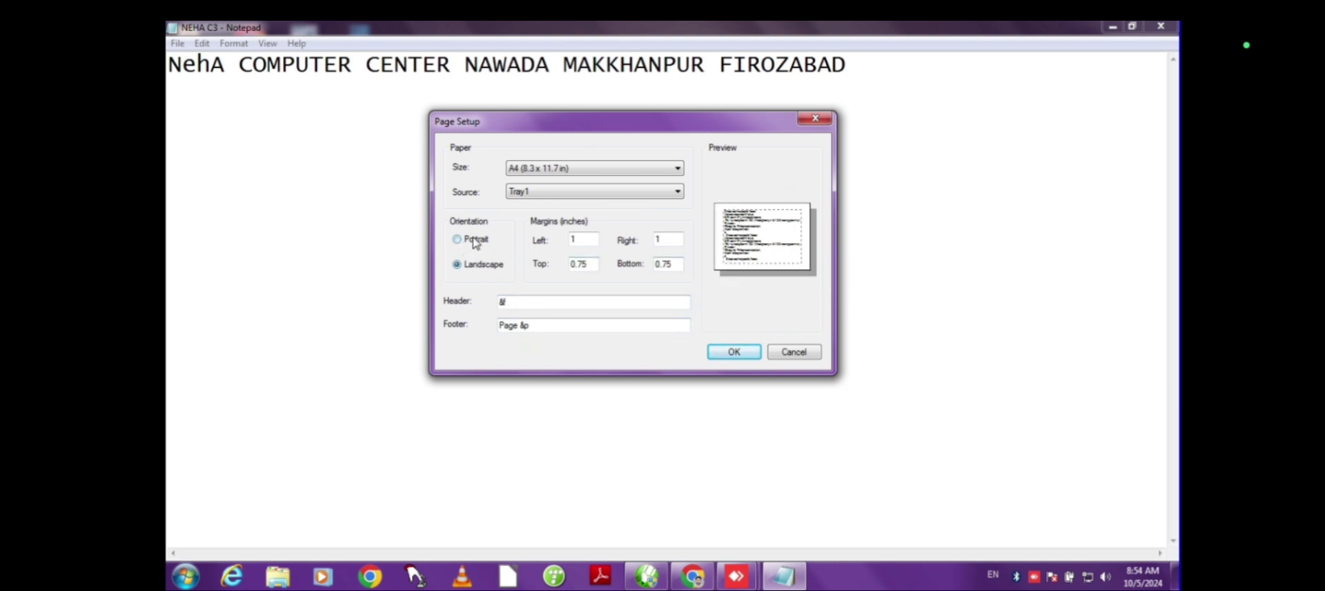
click(474, 239)
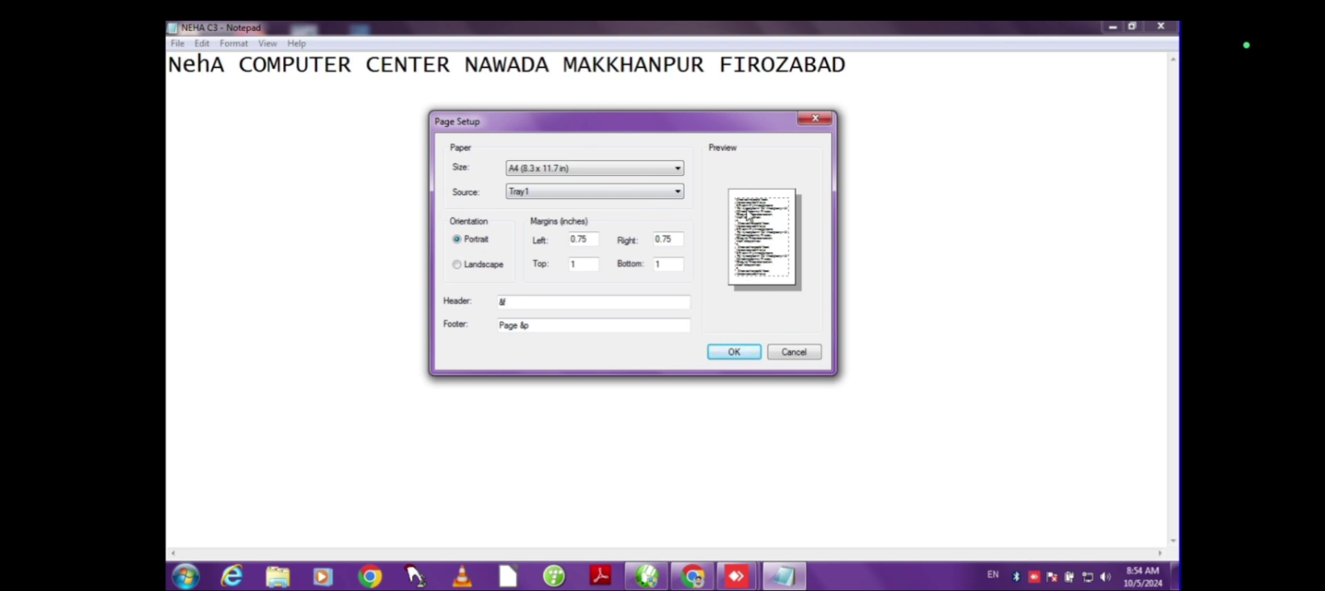
click(482, 266)
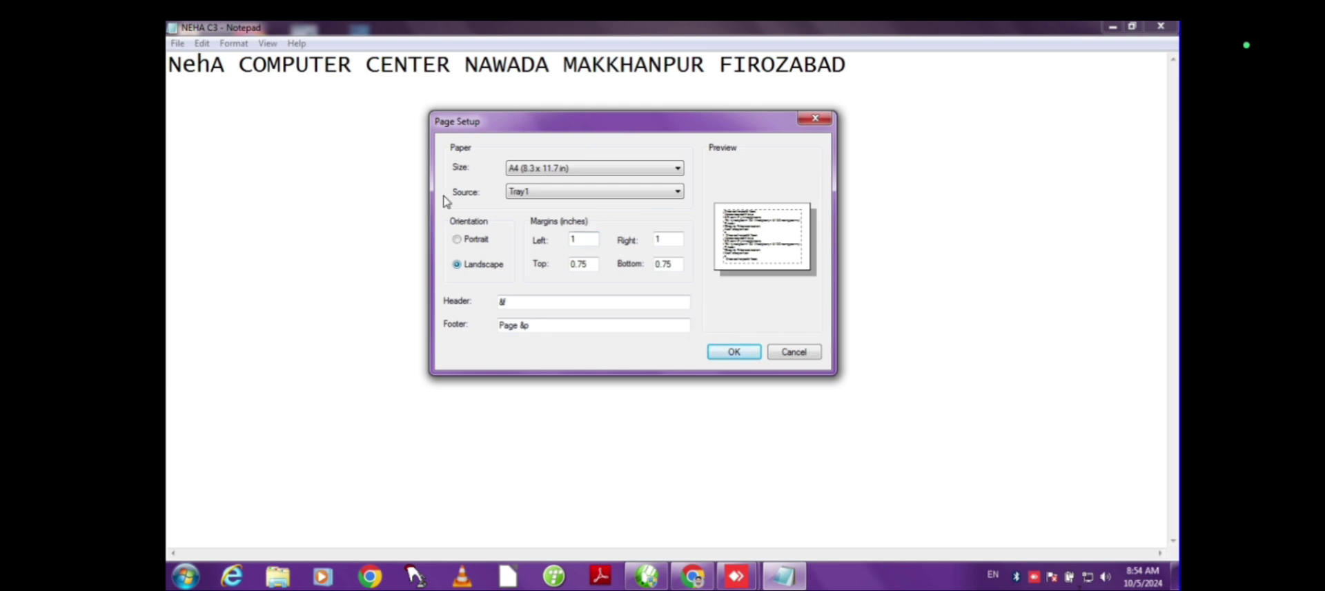
click(473, 239)
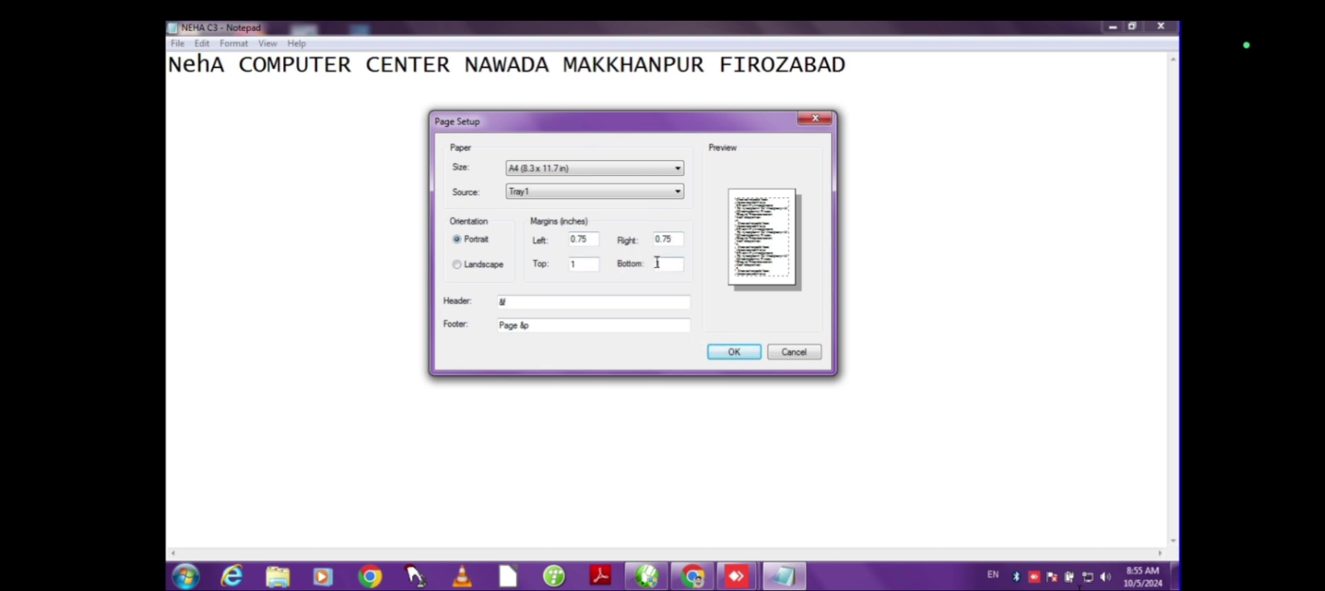
- Set the left and right page margins to 1 inch each and apply the page setup
double_click(586, 234)
text(1)
key(Tab)
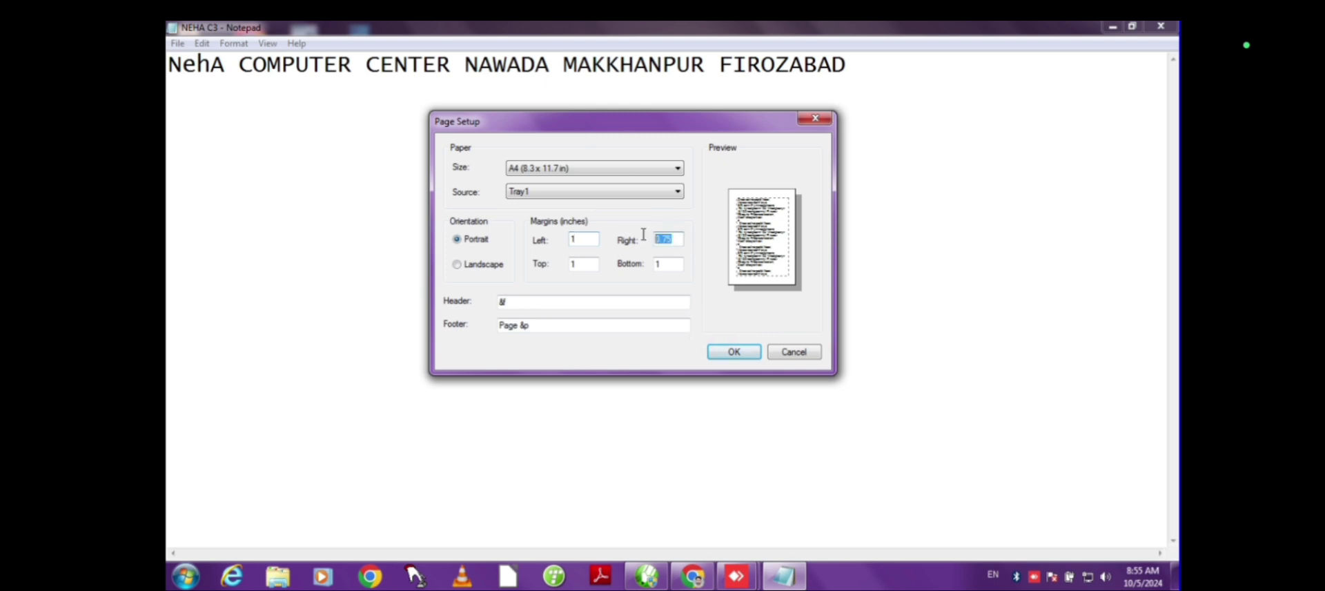
text(1)
click(752, 358)
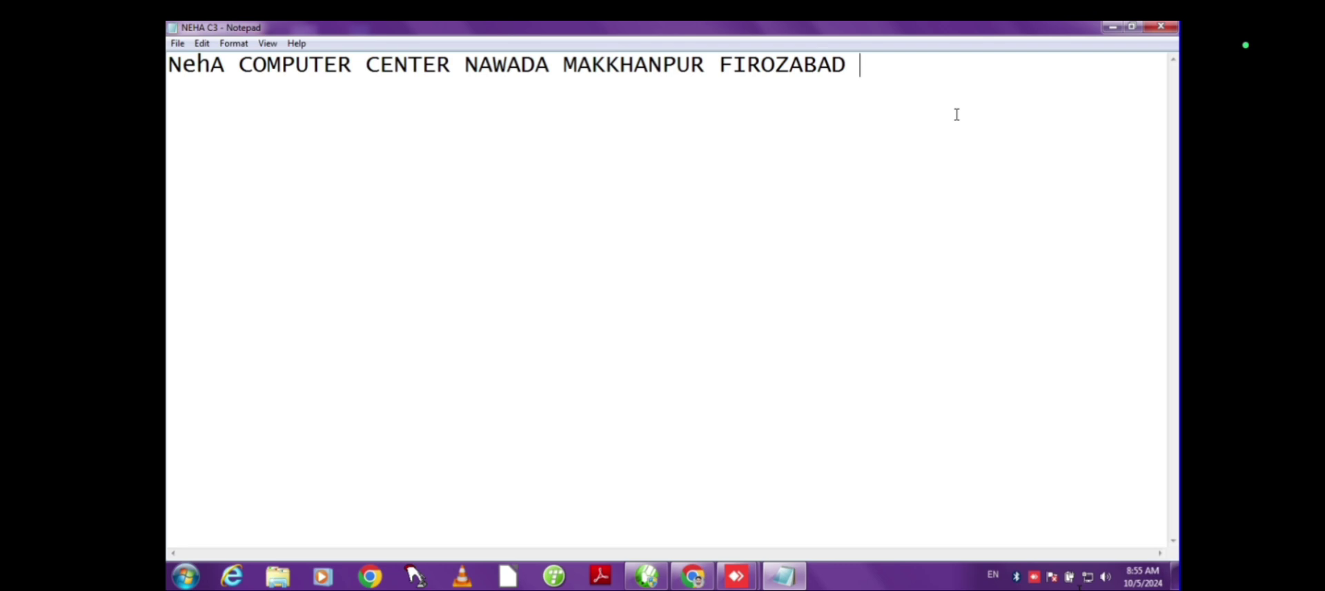
- Open the print settings for the document and move the dialog clear of the text
click(184, 45)
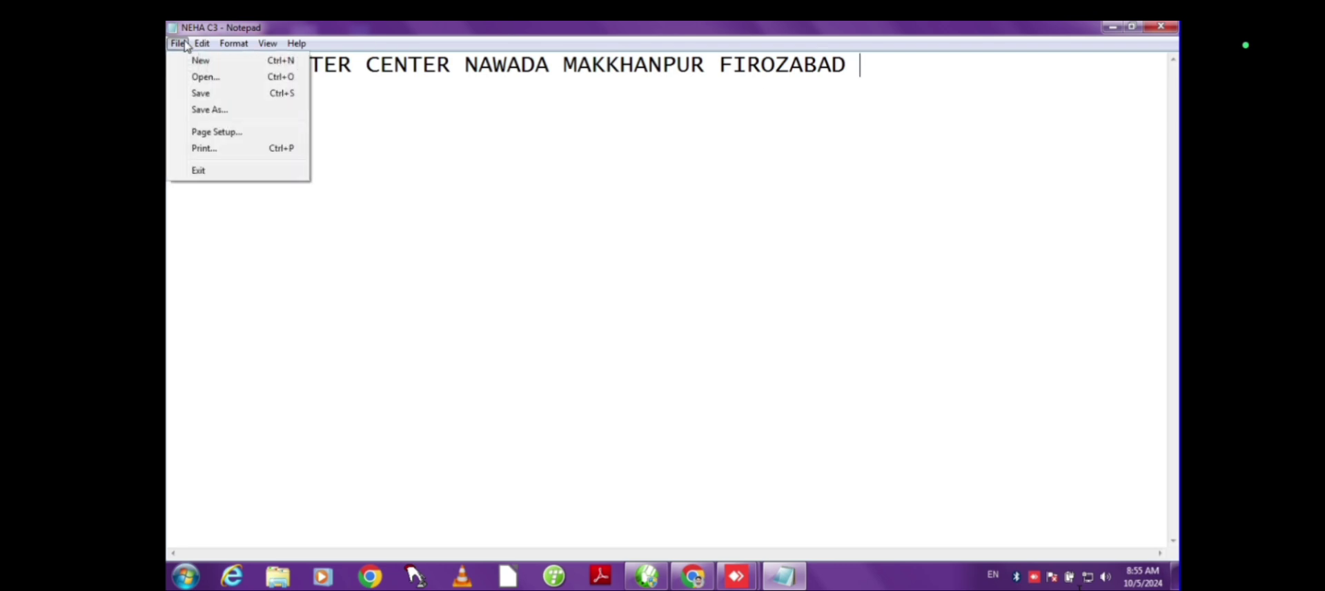
click(214, 151)
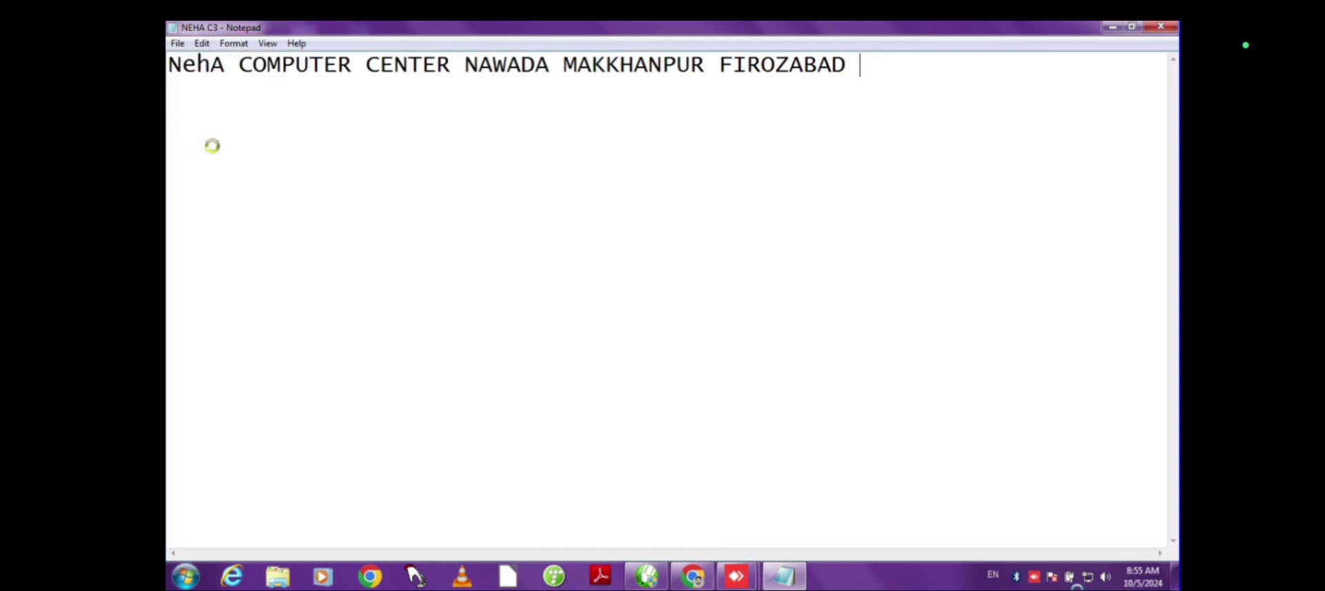
drag(329, 26, 572, 154)
drag(607, 147, 638, 142)
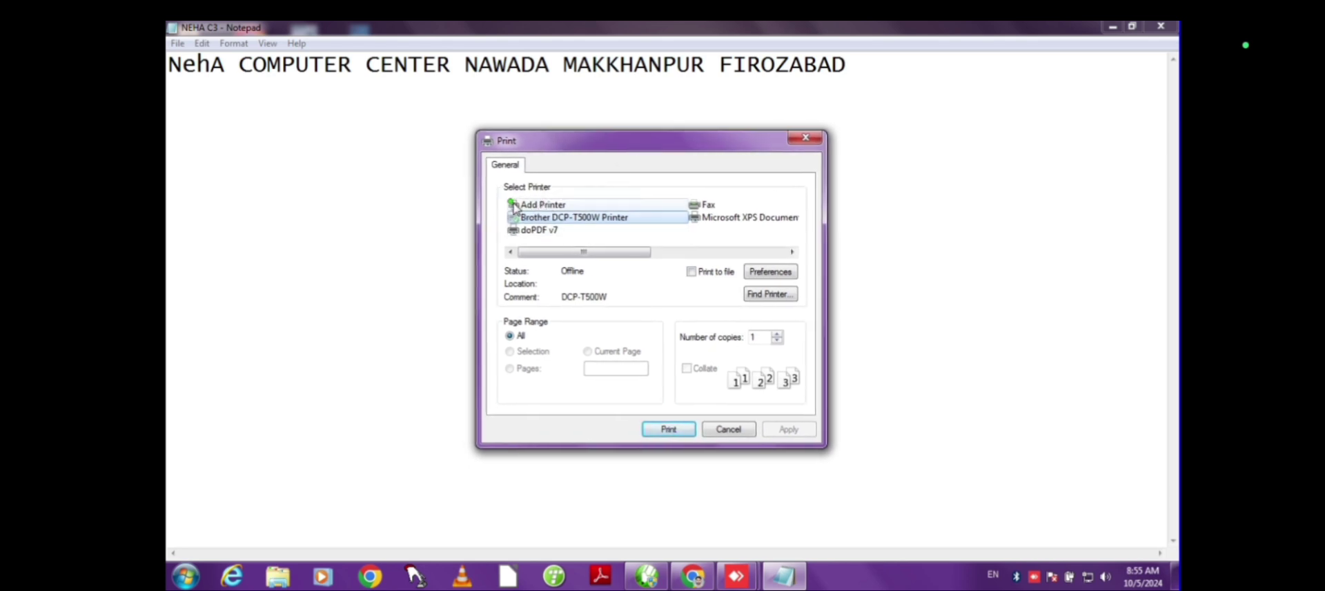
- Open the Add Printer wizard to view the printer types that can be installed, and cancel it
click(564, 206)
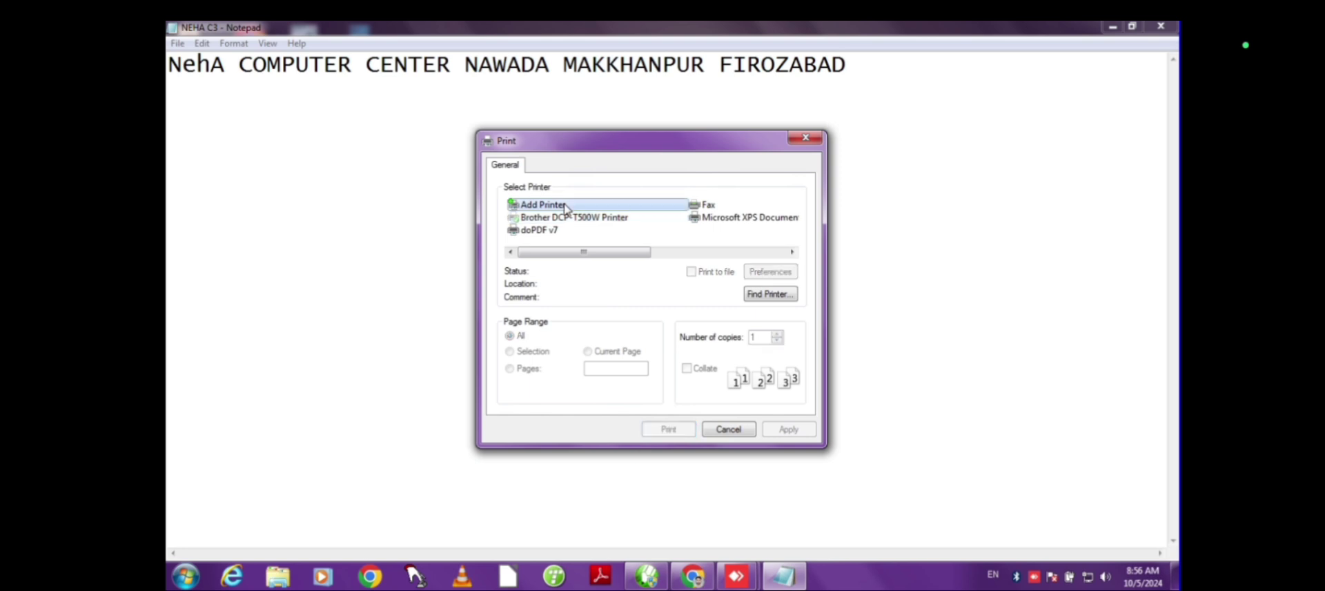
double_click(564, 205)
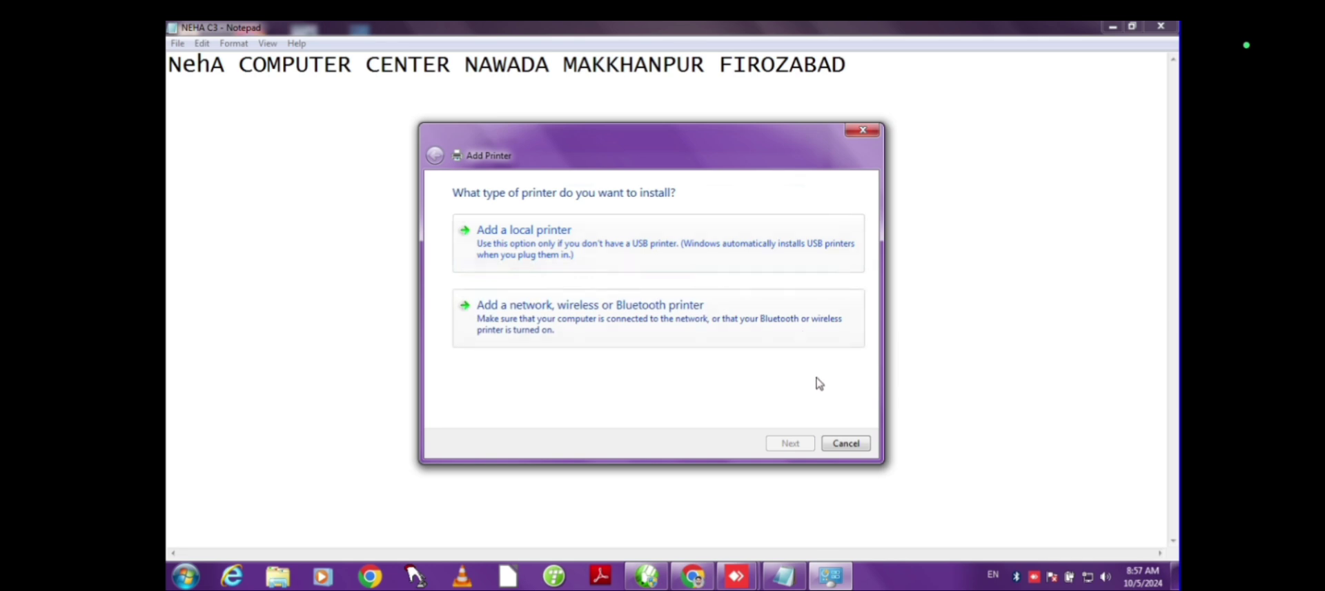
click(844, 443)
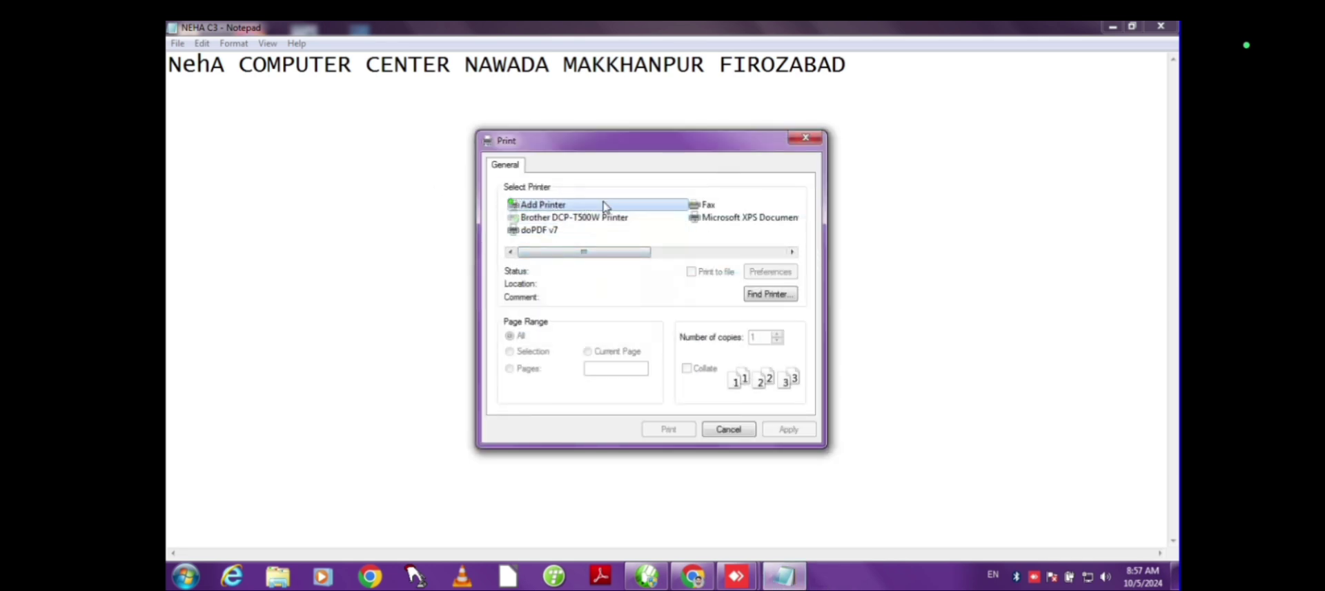
- Choose doPDF v7 as the printer and enable printing to file
click(539, 231)
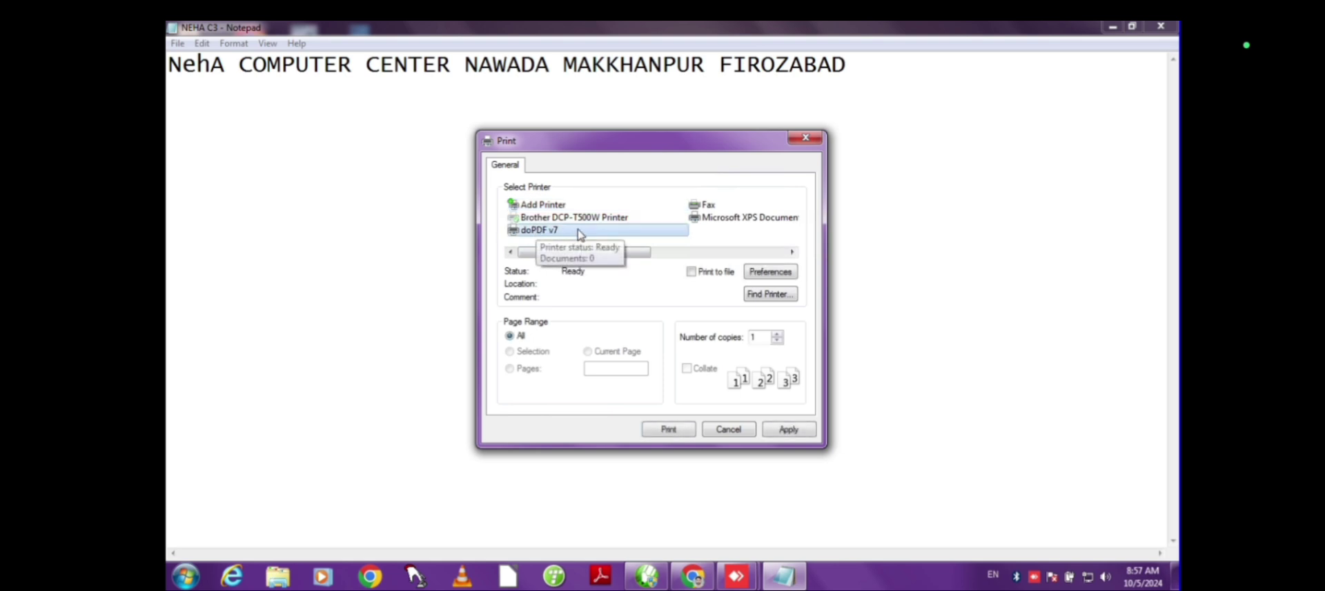
click(691, 273)
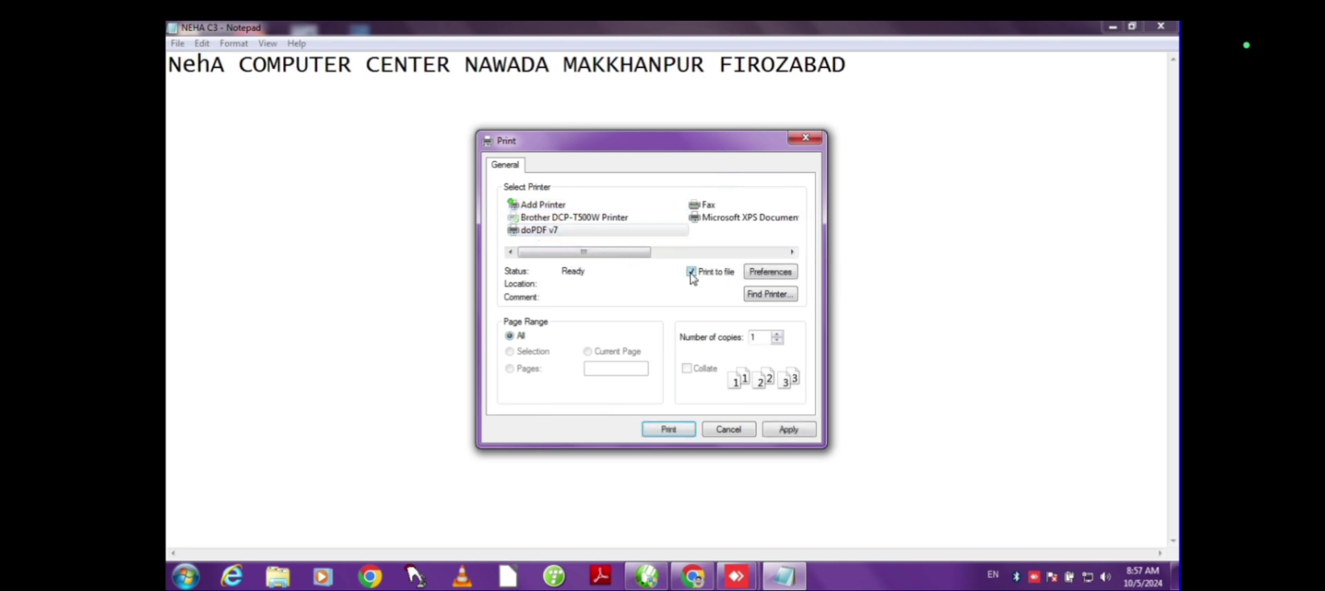
- In the printer's preferences, switch to a custom page size and set its units to inches
click(781, 273)
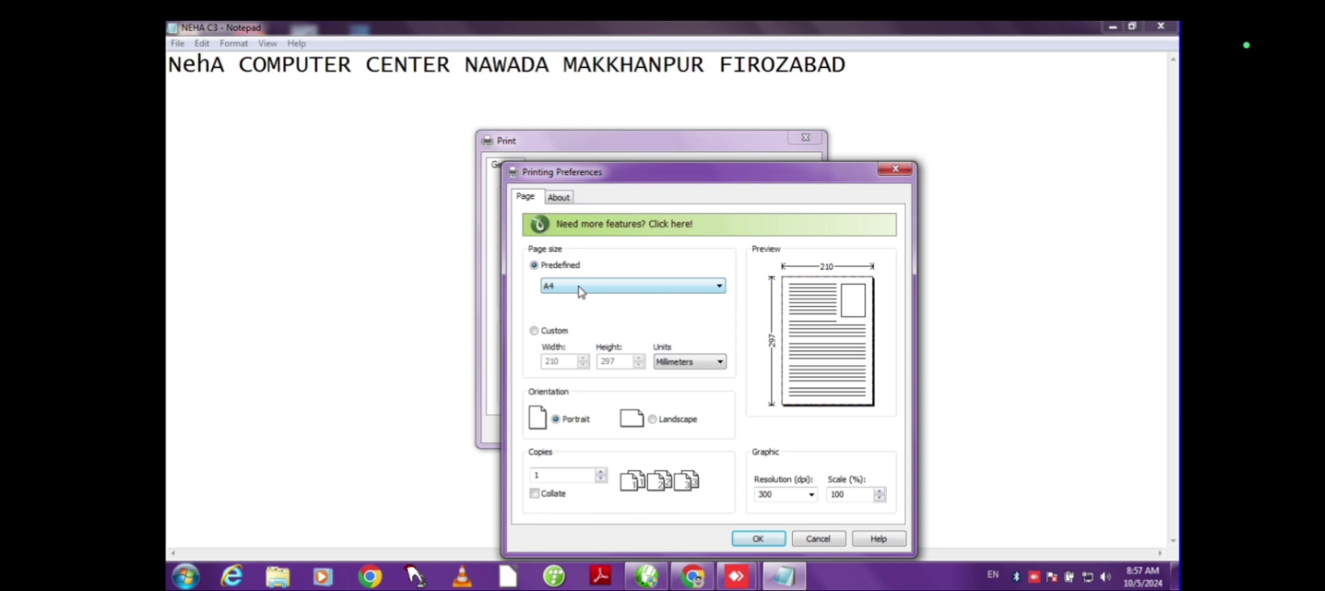
click(561, 330)
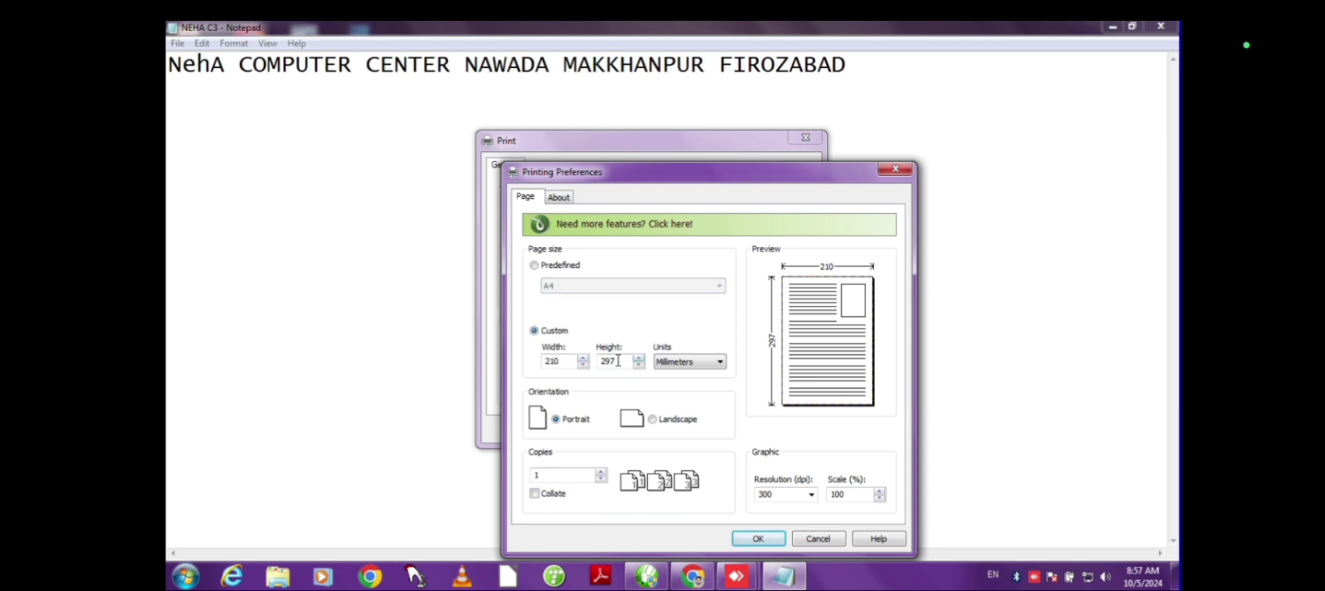
click(718, 362)
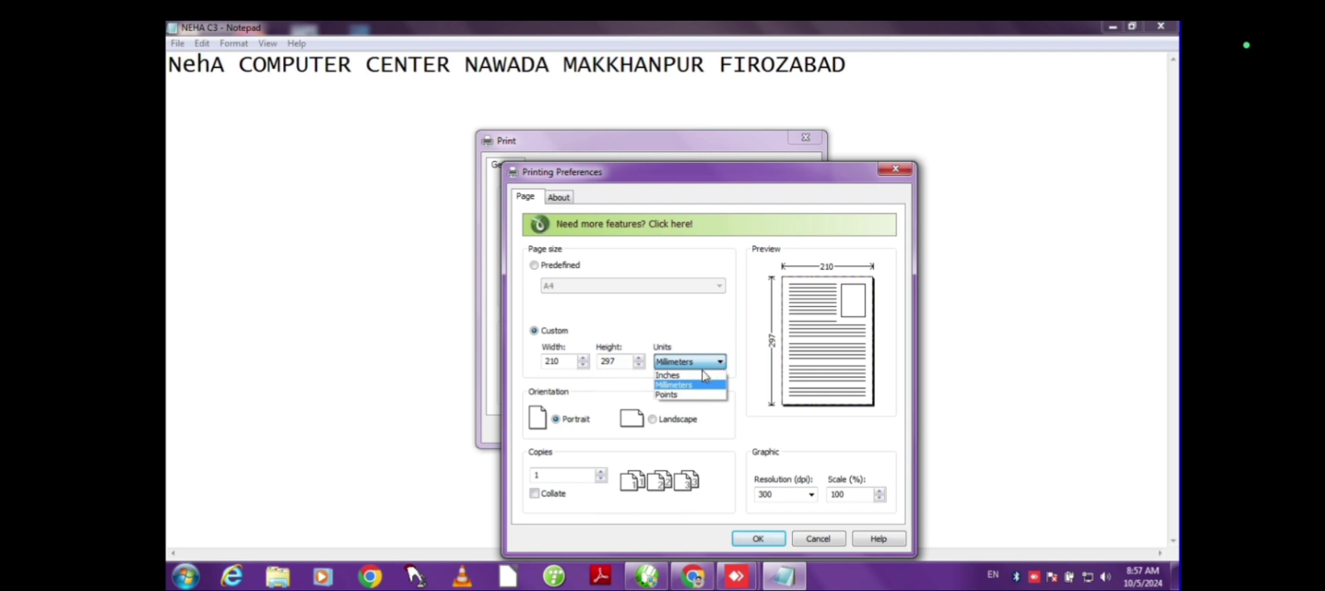
click(704, 375)
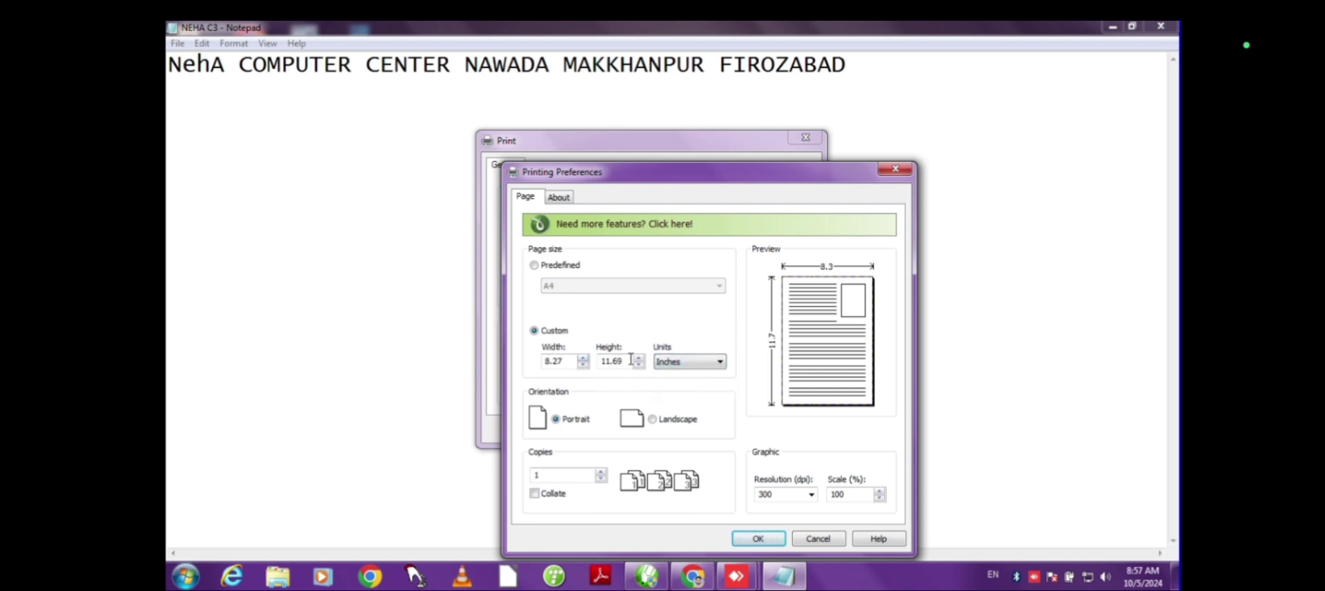
- Try landscape orientation in the printing preferences and return it to portrait
click(579, 417)
click(686, 422)
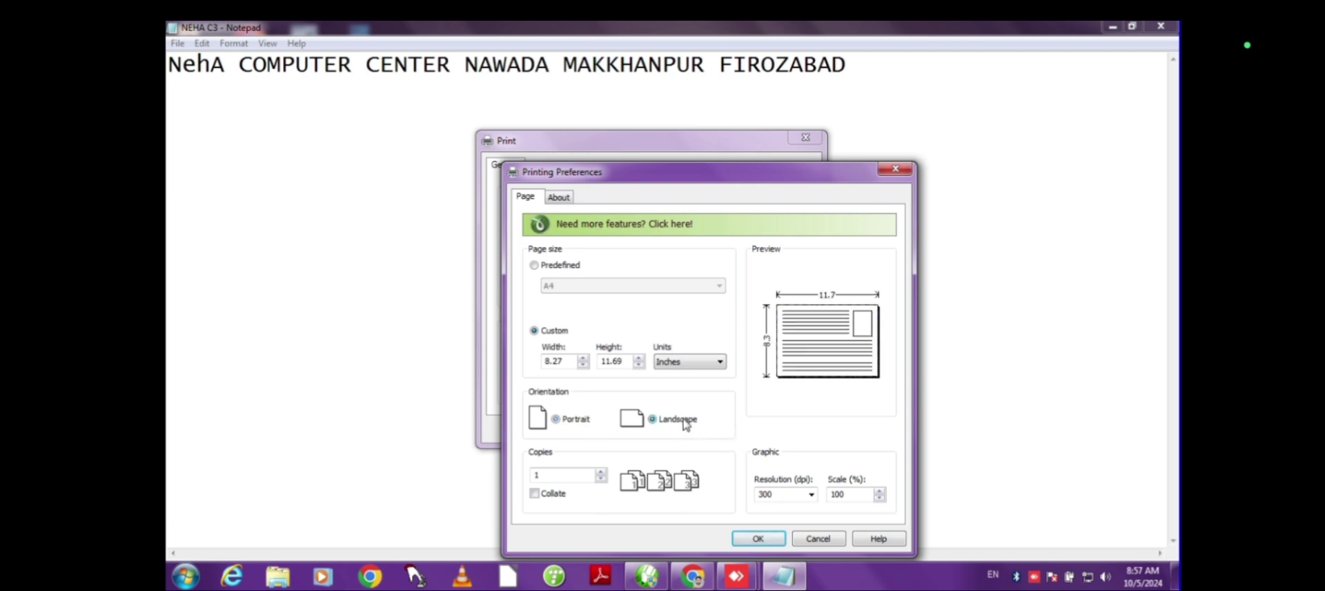
click(590, 420)
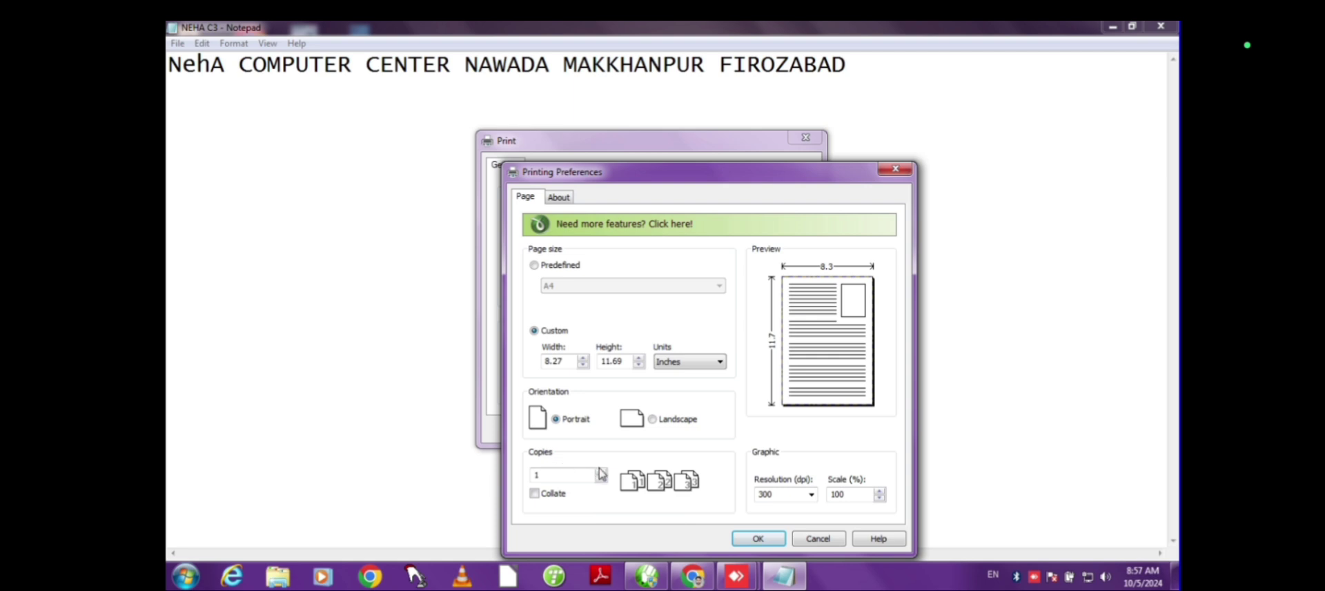
- Set the number of copies to 2, view the resolution options, and confirm the printing preferences
click(601, 472)
click(600, 471)
click(811, 494)
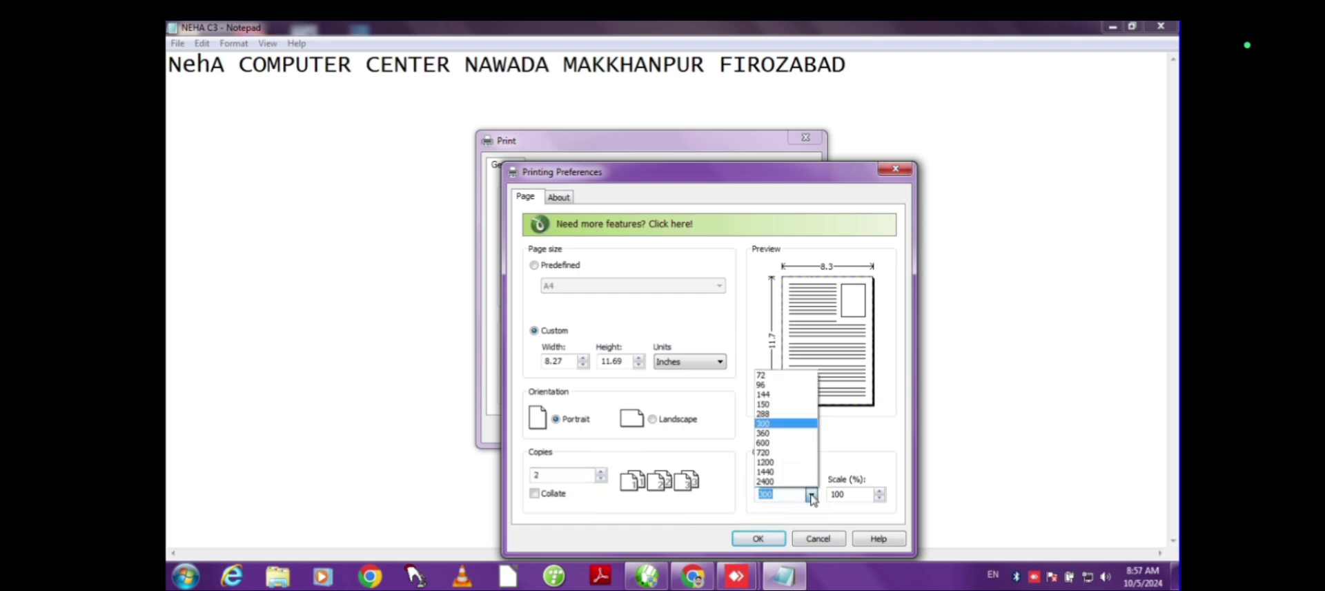
click(811, 494)
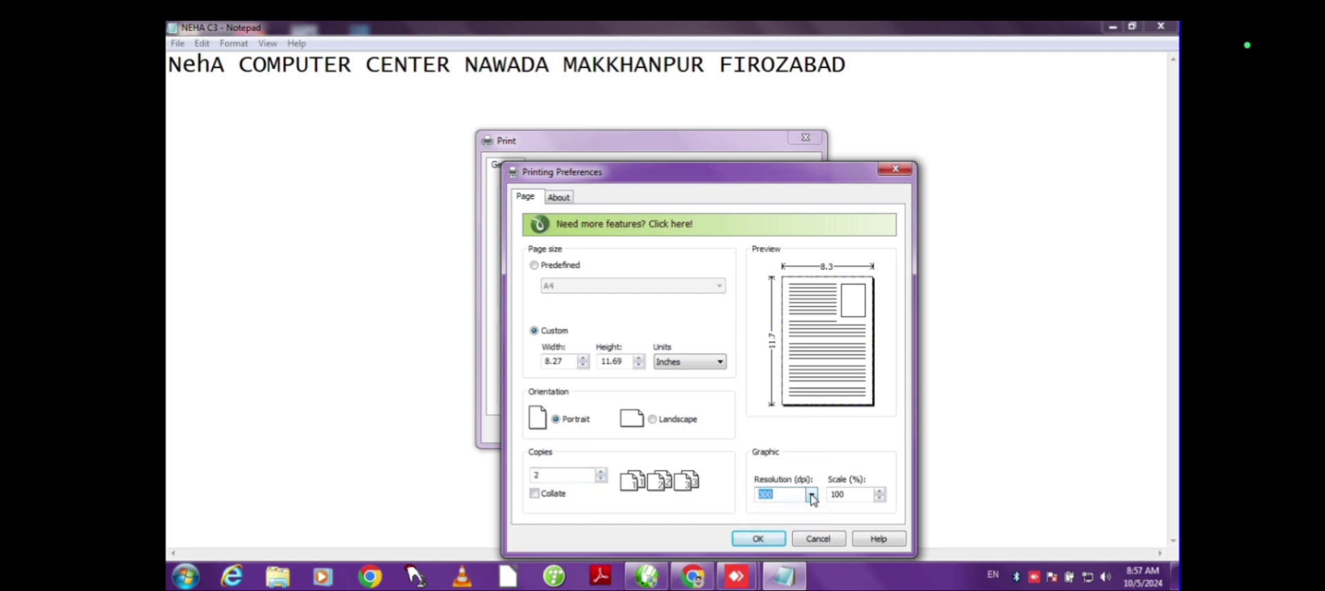
click(759, 538)
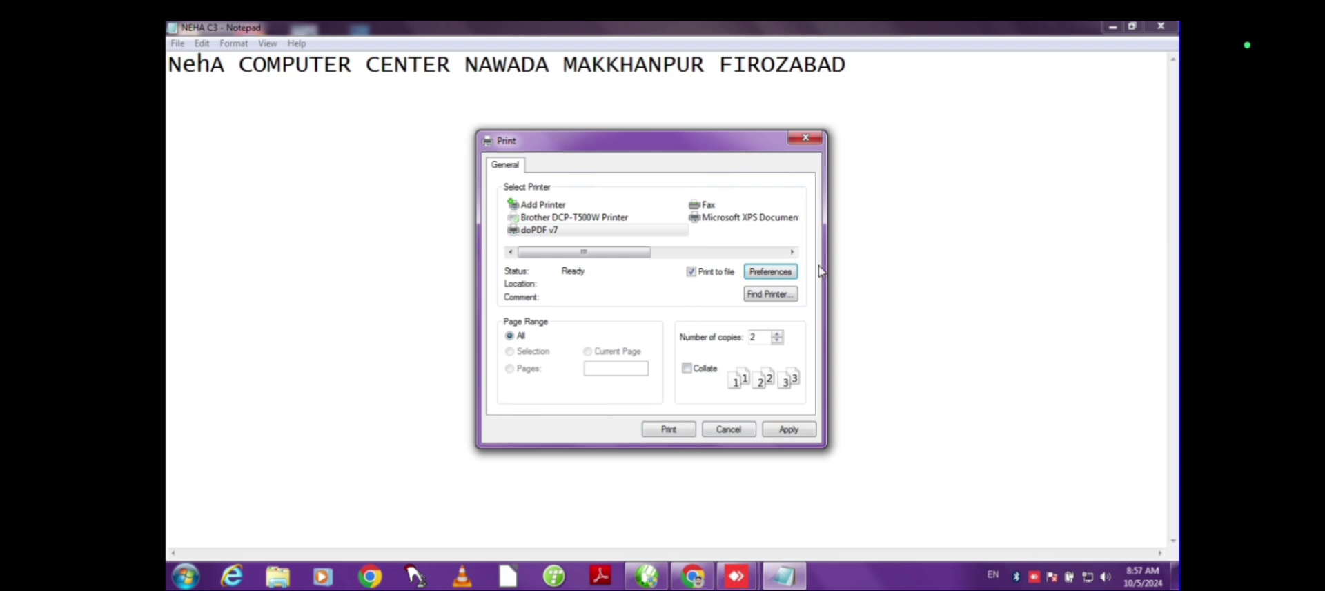
- Open the network printer search and browse the Desktop, Downloads and Recent Places locations
click(772, 294)
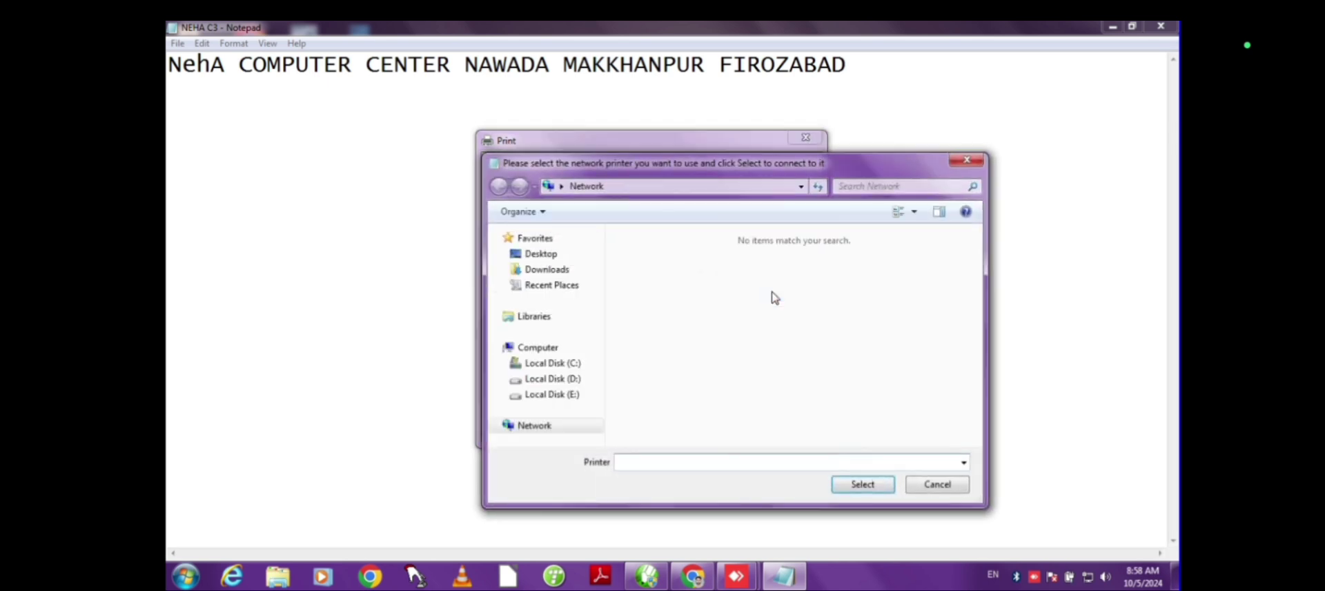
click(542, 256)
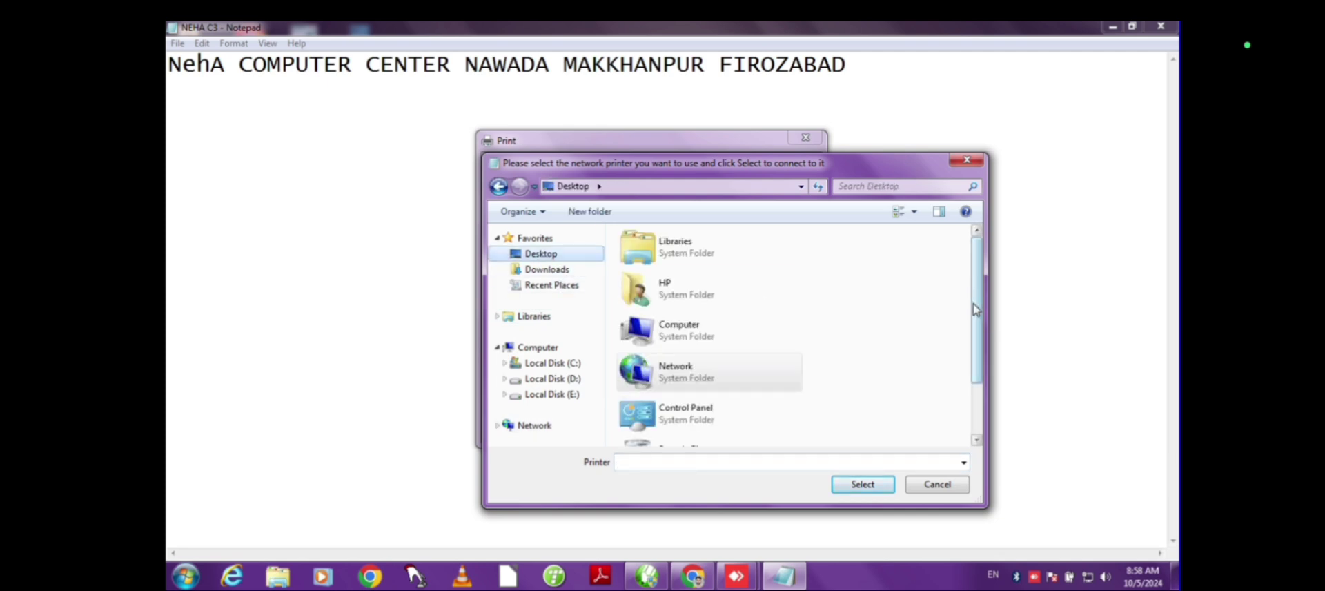
drag(975, 307, 980, 372)
click(555, 269)
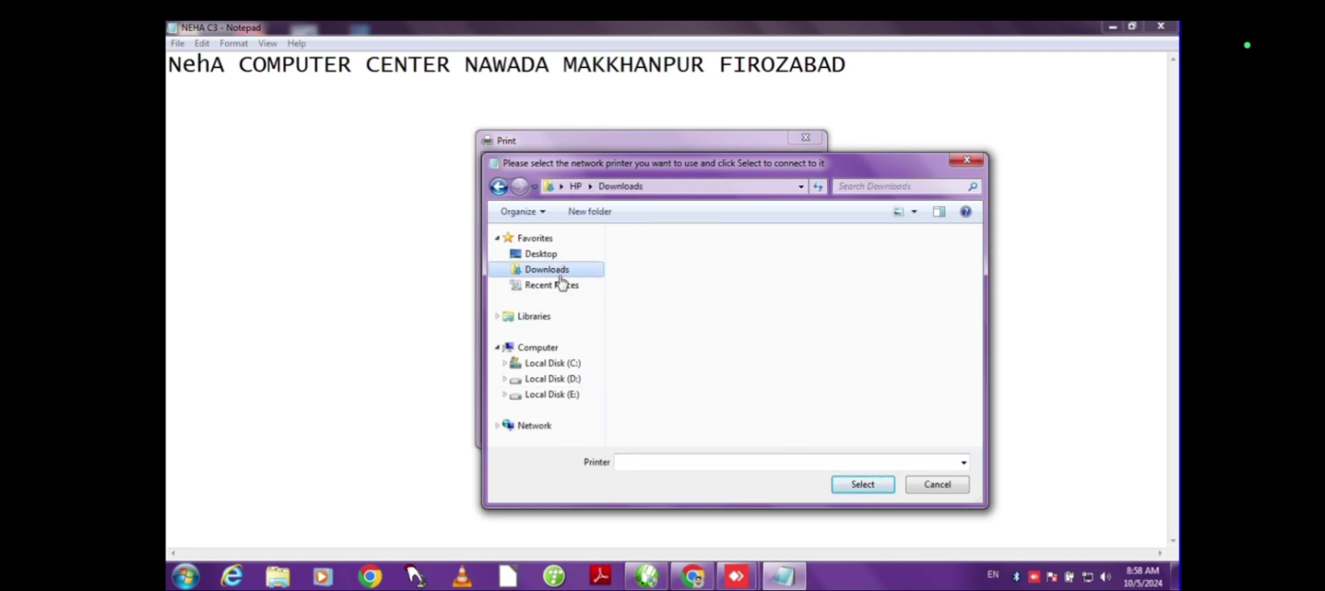
click(562, 286)
- Browse Computer and drives C and D down to the Download folder inside "all paper", and cancel the printer search
click(545, 348)
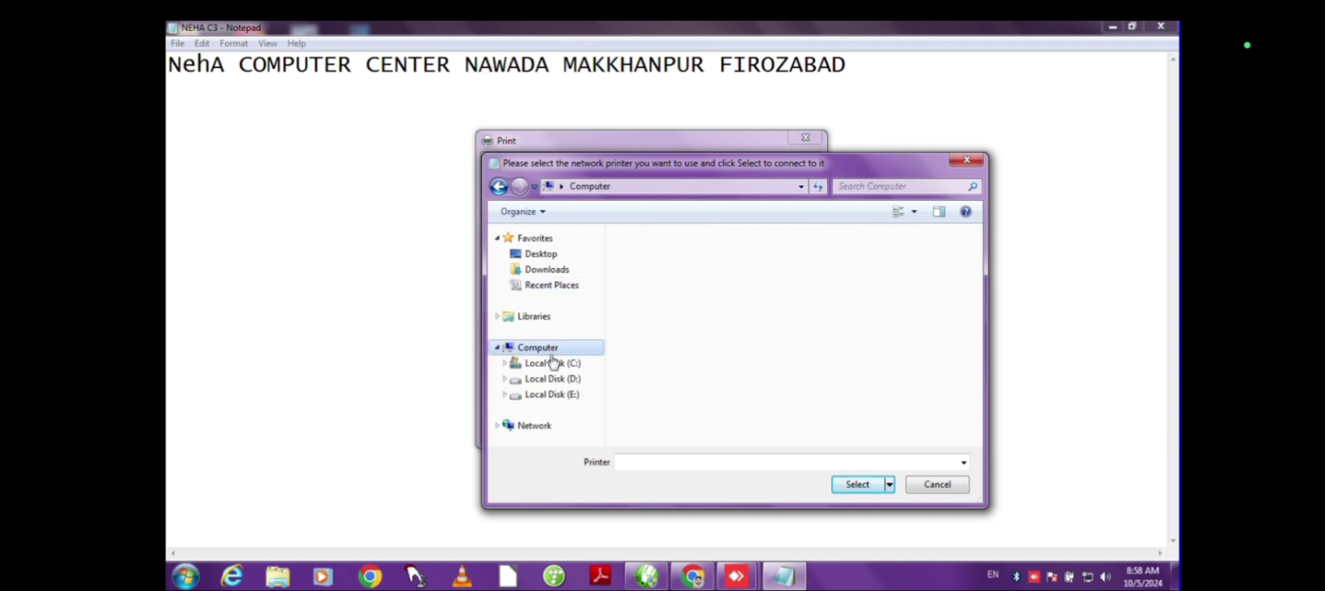
click(562, 364)
click(562, 379)
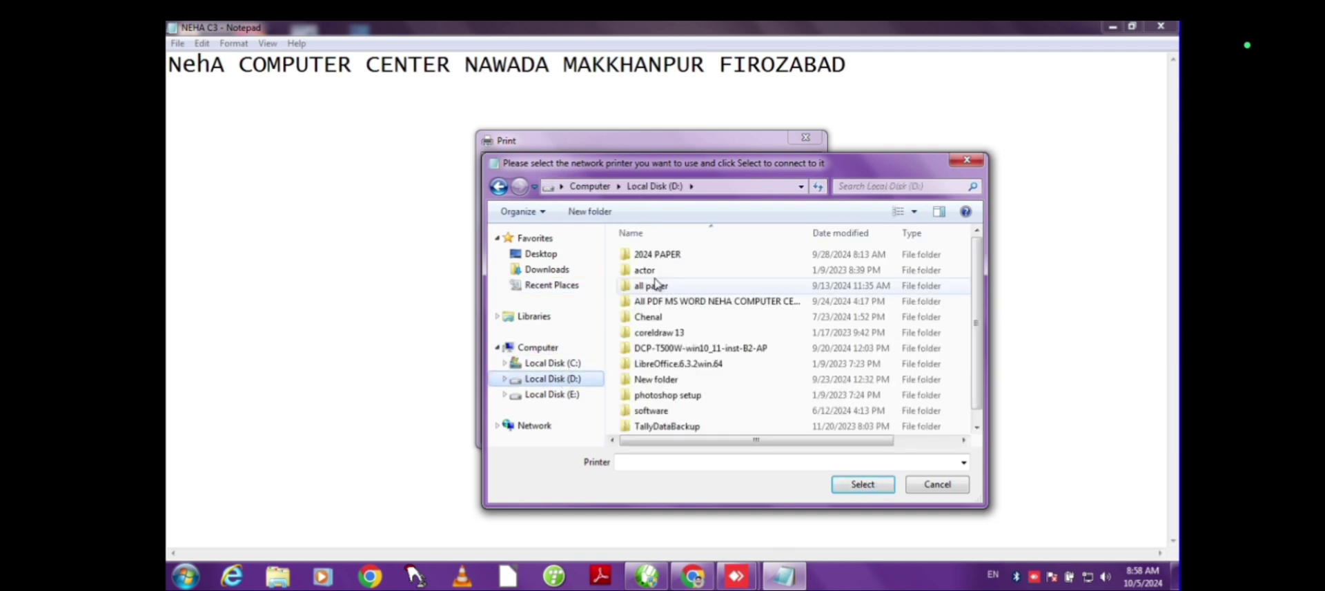
double_click(652, 285)
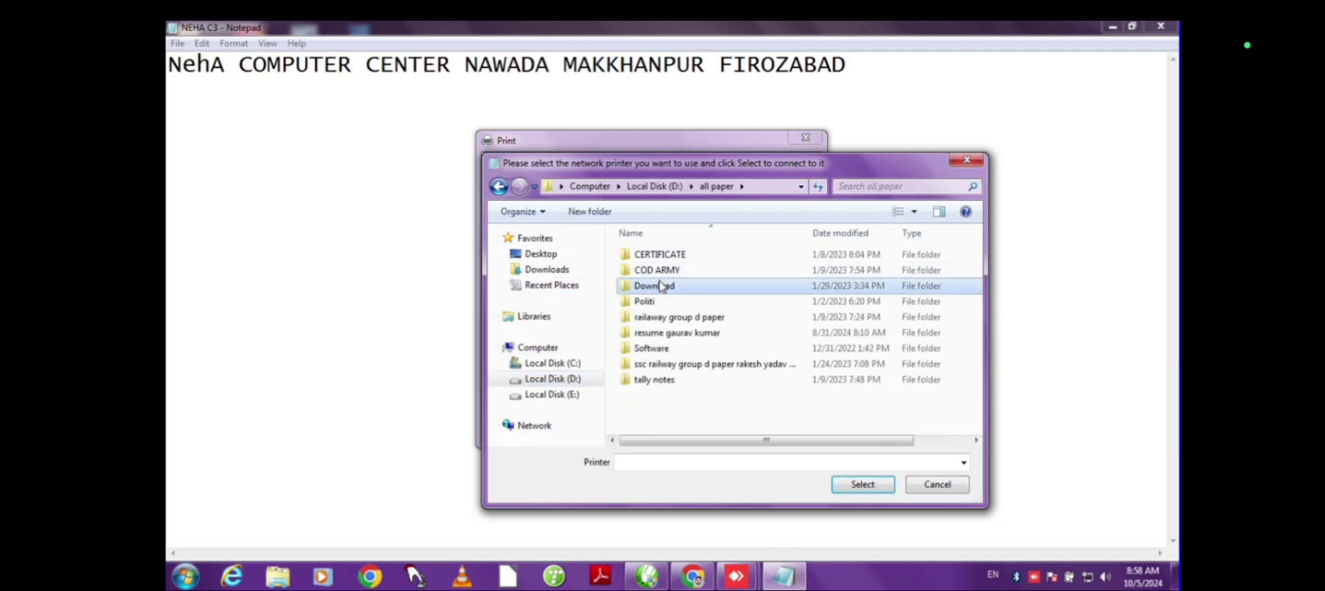
double_click(663, 285)
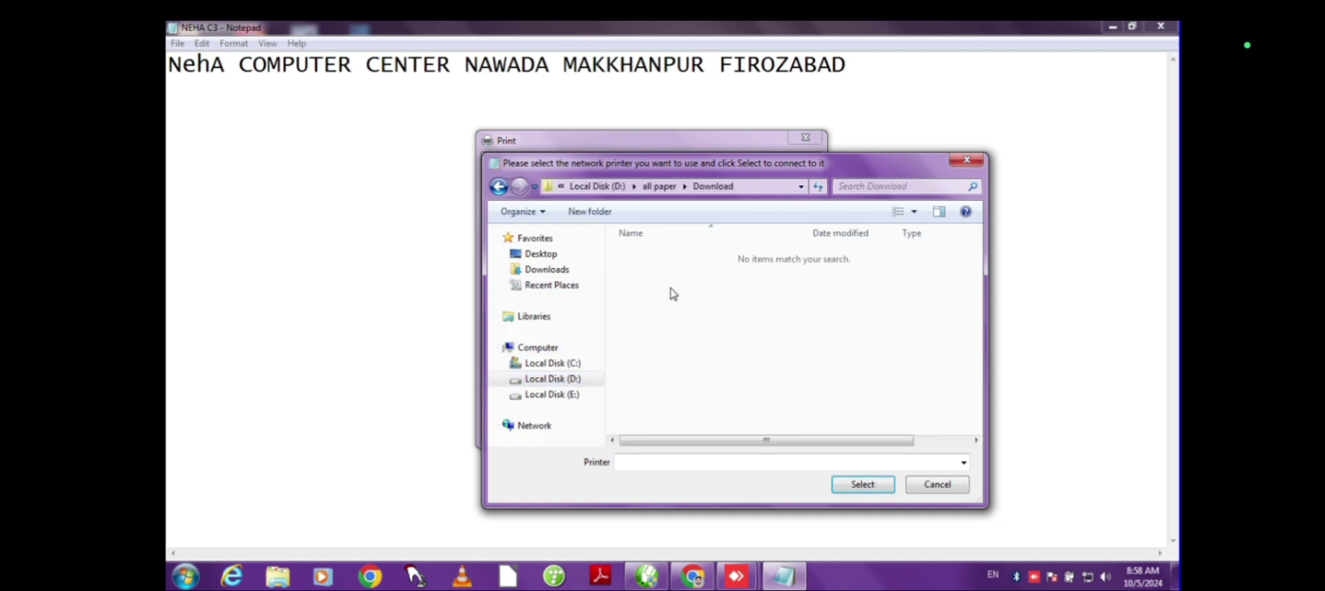
click(950, 486)
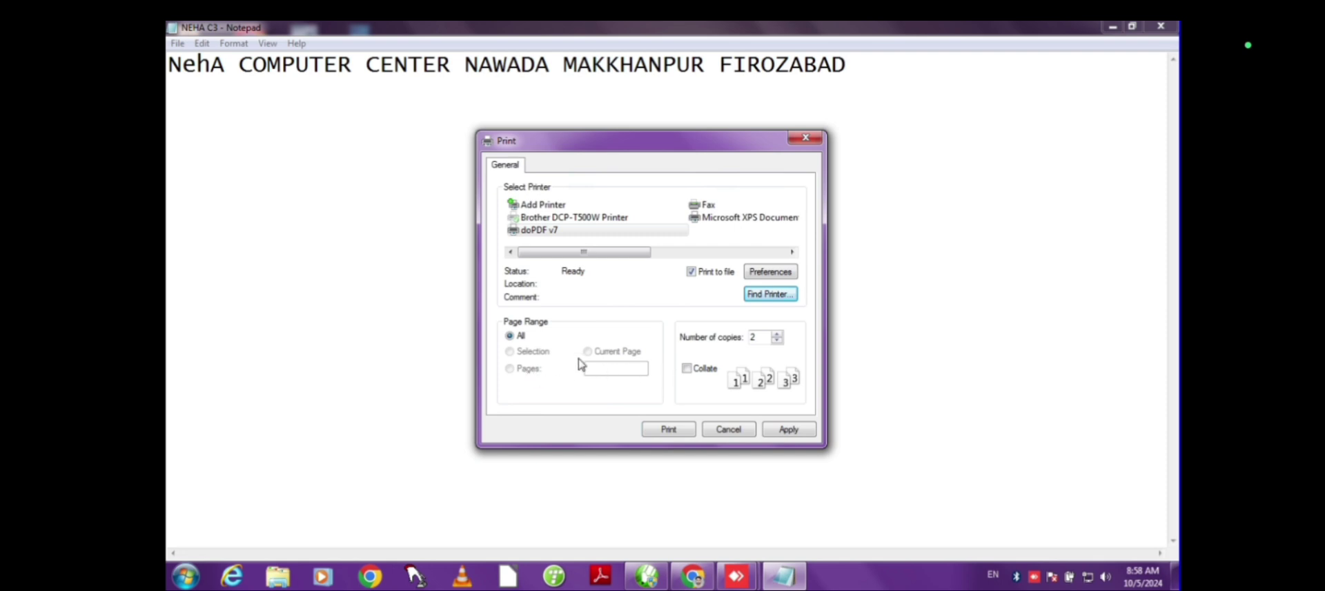
- Cancel the print settings without printing and exit Notepad
double_click(760, 336)
click(728, 430)
click(178, 43)
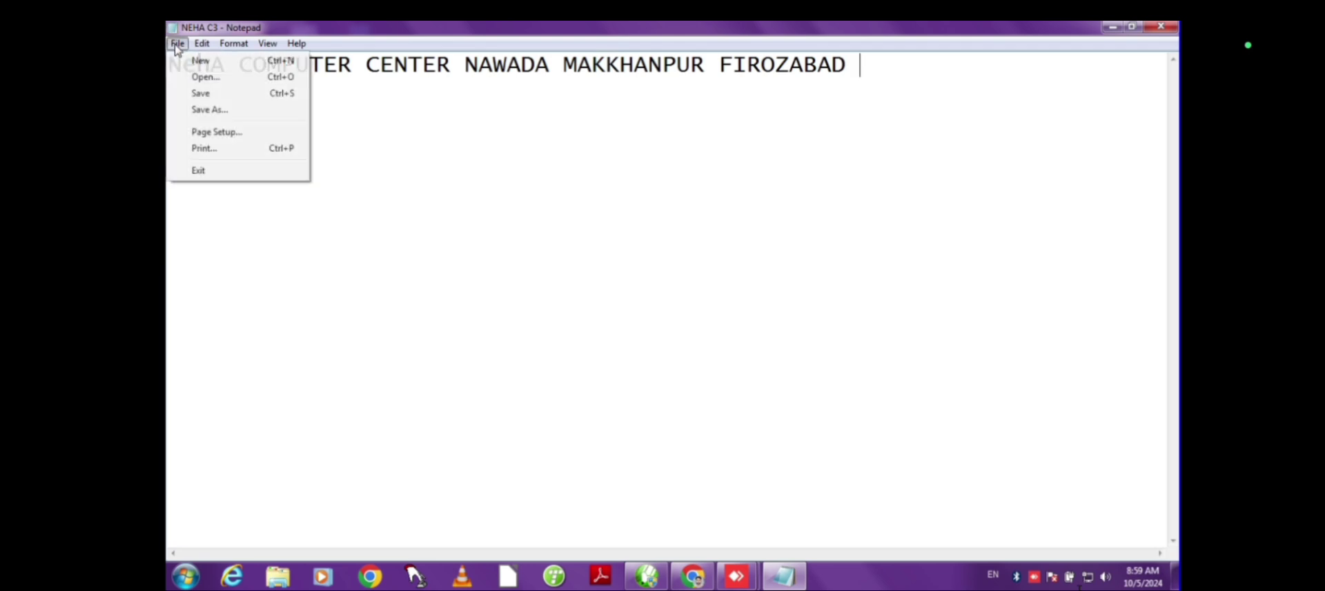
click(220, 172)
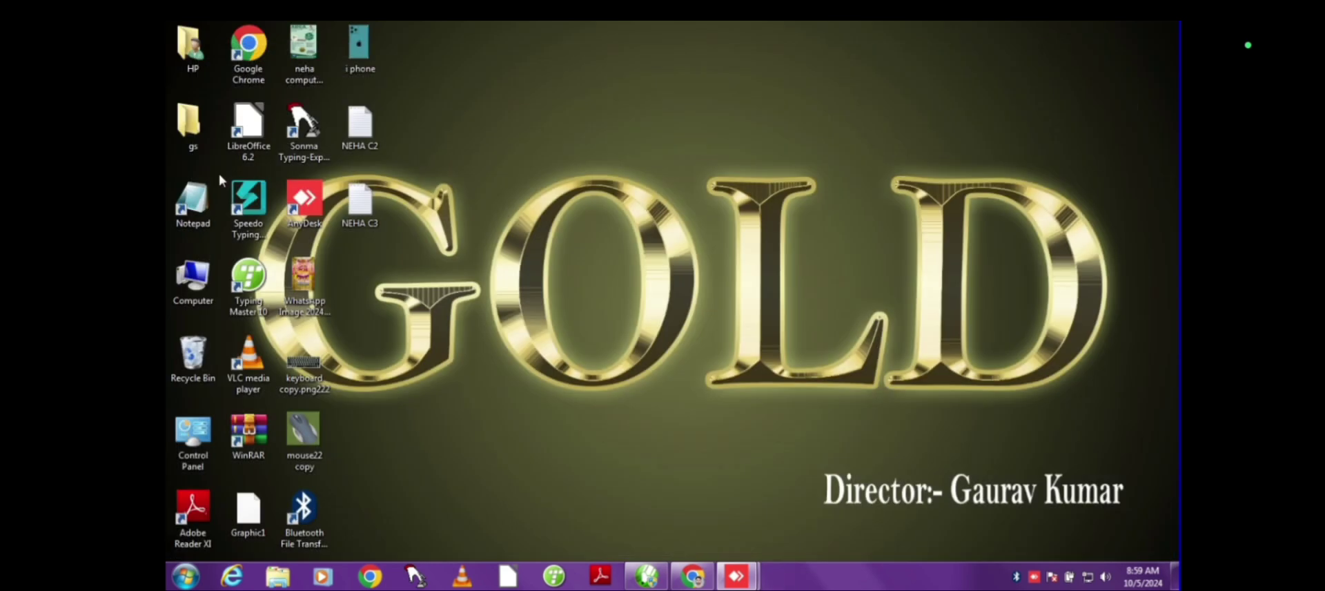